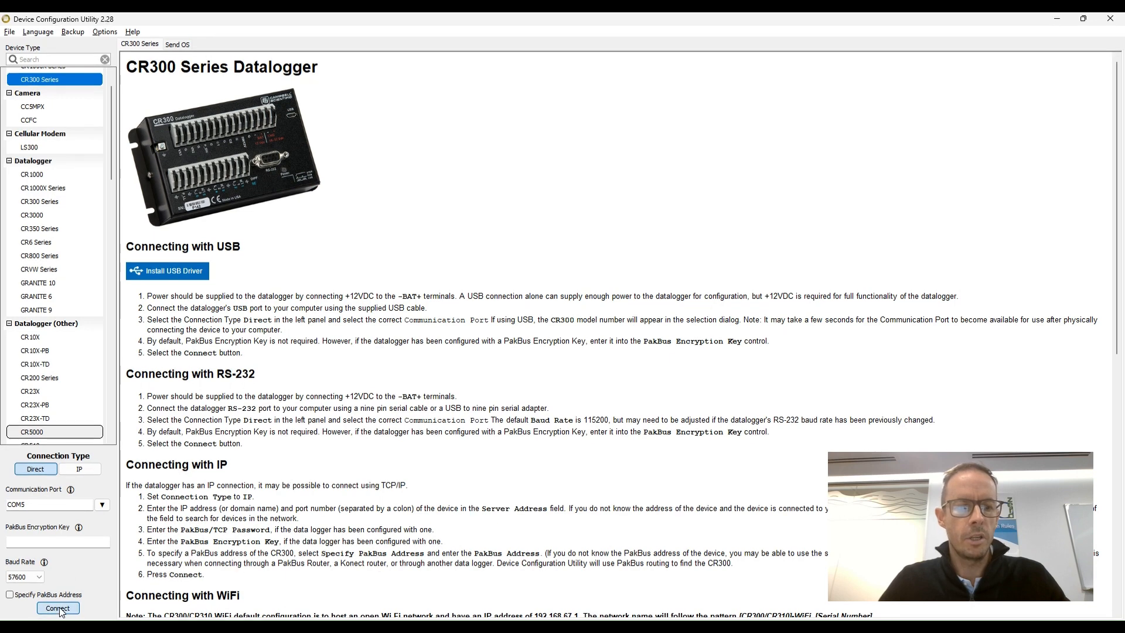
# Step: Connect directly to the CR300 Series datalogger on COM5 at 57600 baud and open its data collection settings
pyautogui.click(59, 609)
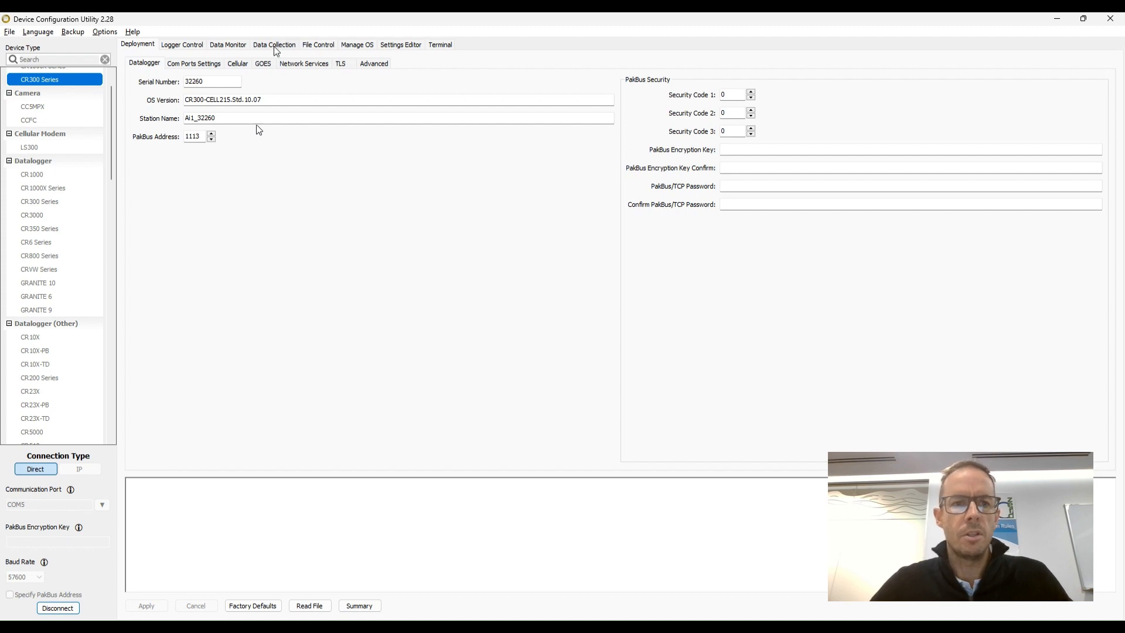
pyautogui.click(274, 46)
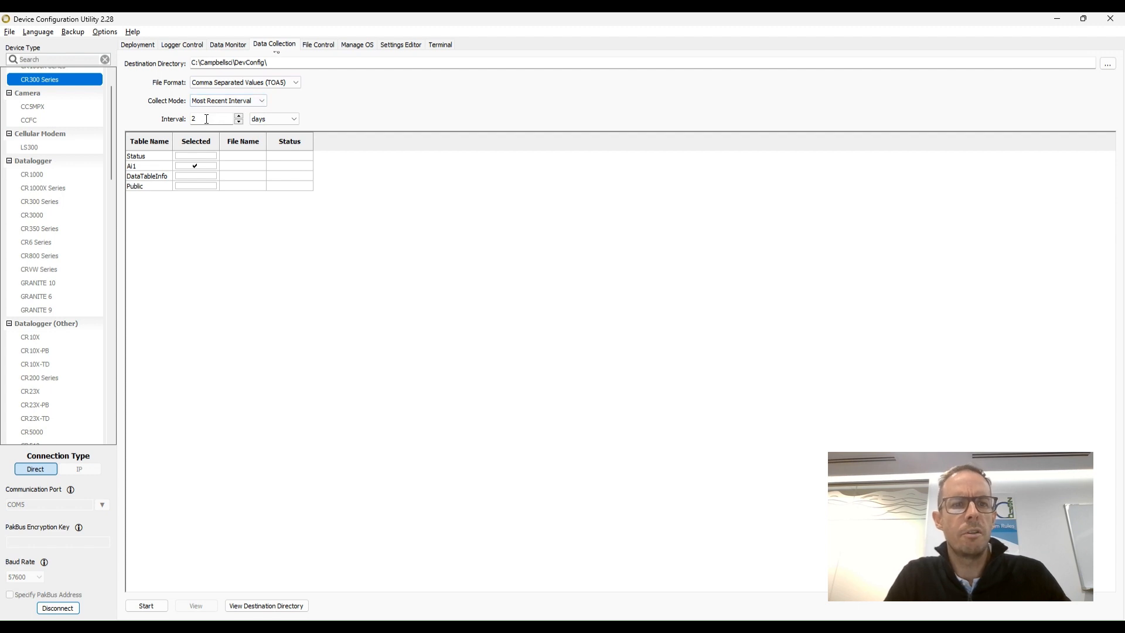
# Step: Set the collect mode to Most Recent Interval with an interval of 1 day and start collecting the Ai1 table
pyautogui.click(223, 104)
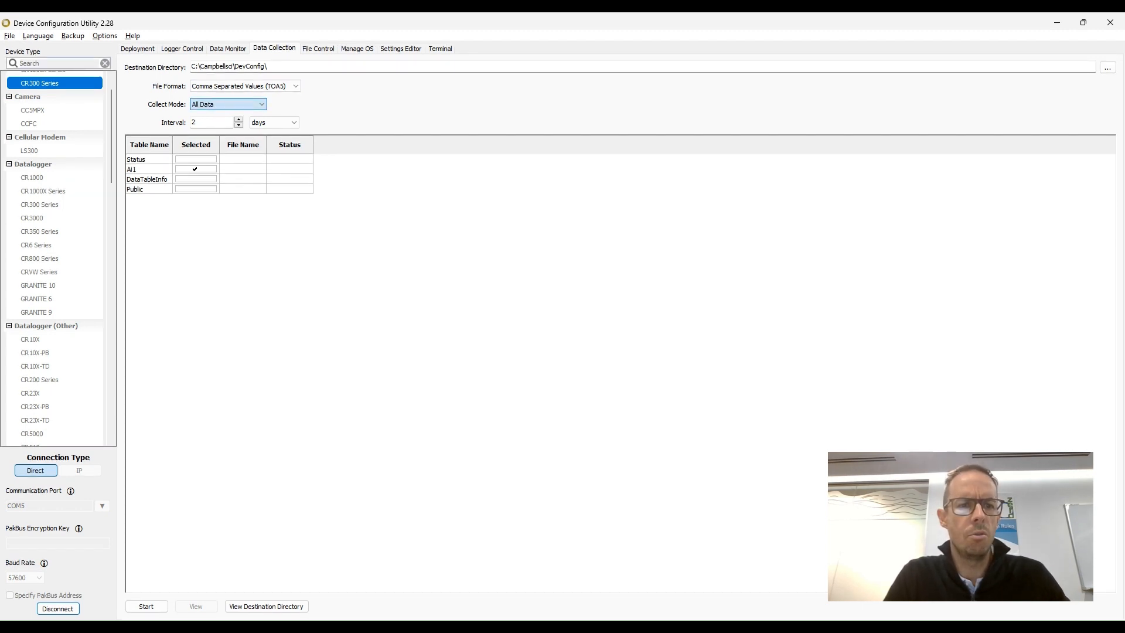
pyautogui.press('Down')
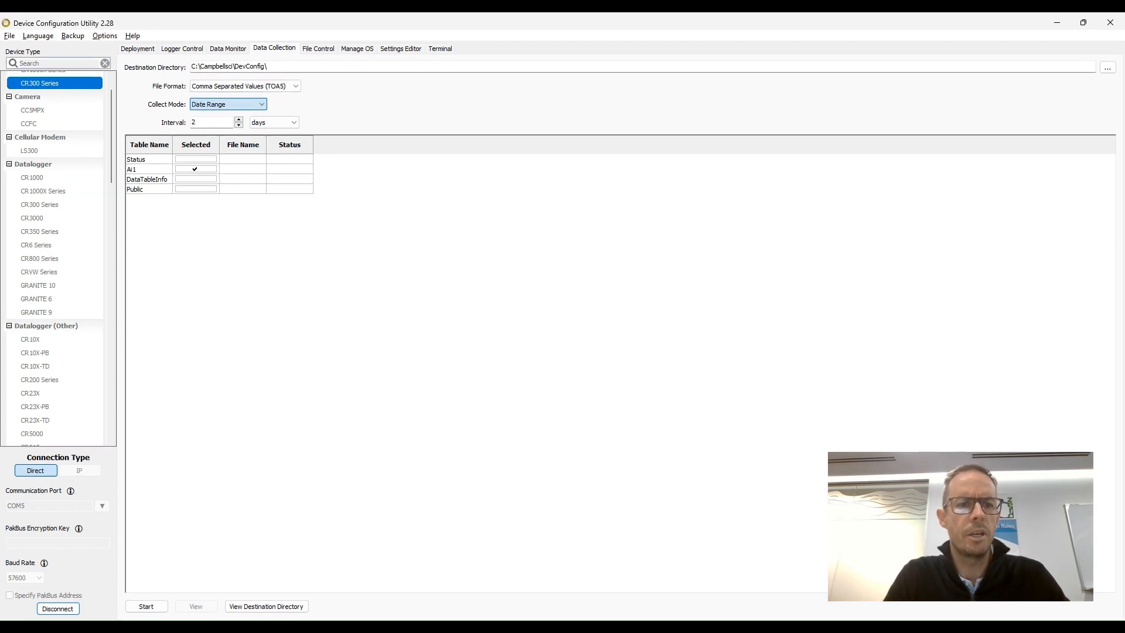
pyautogui.press('Down')
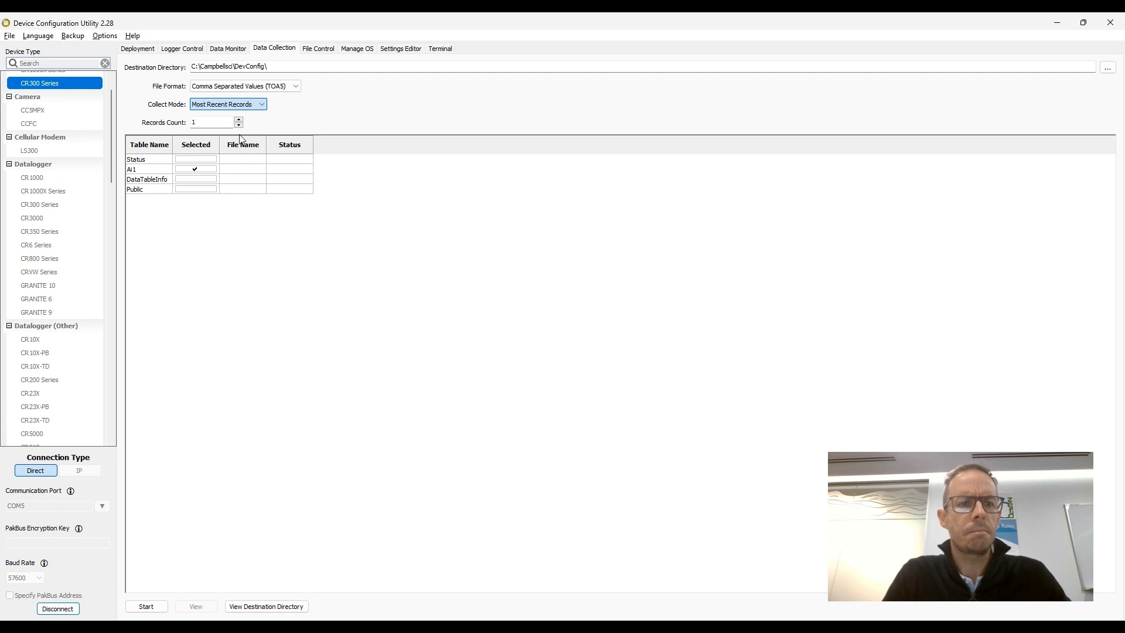
pyautogui.press('Down')
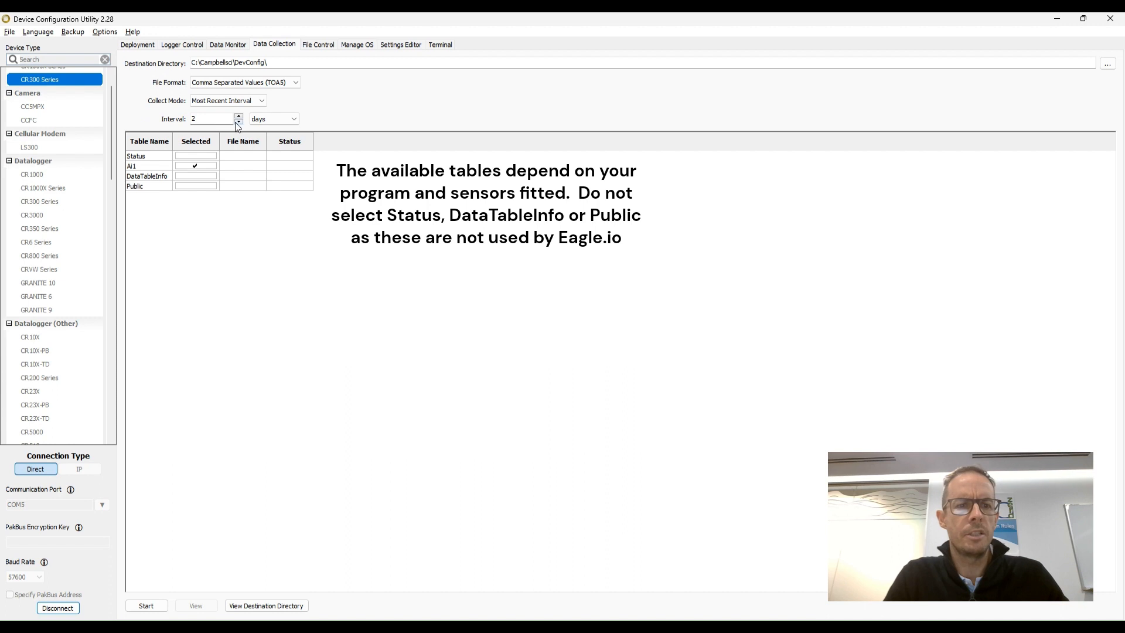
pyautogui.click(238, 126)
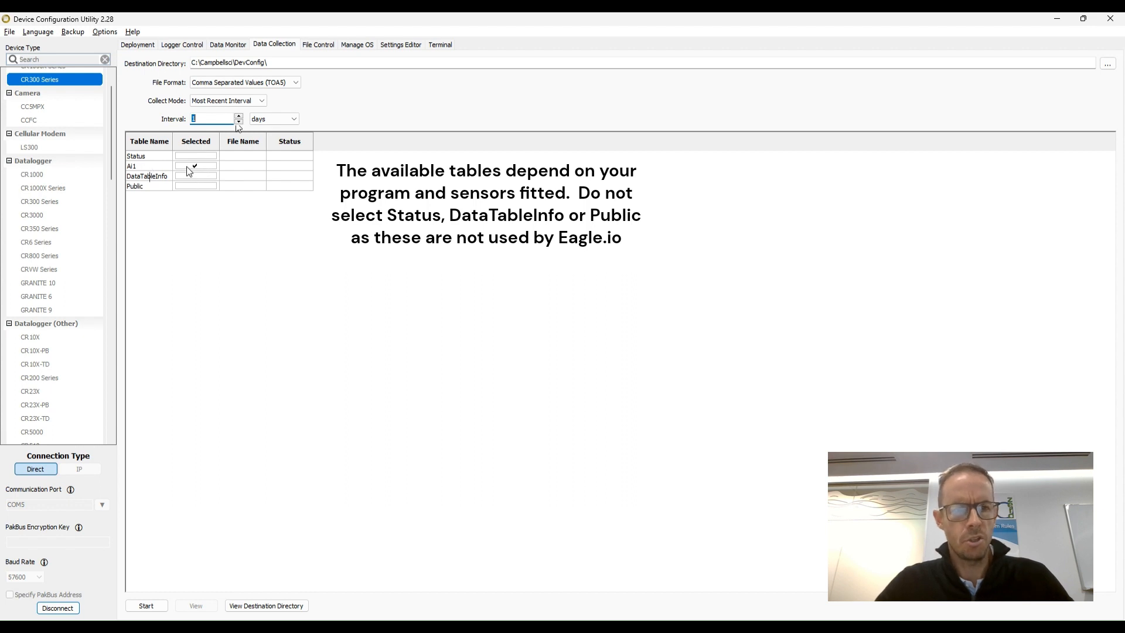
pyautogui.click(144, 606)
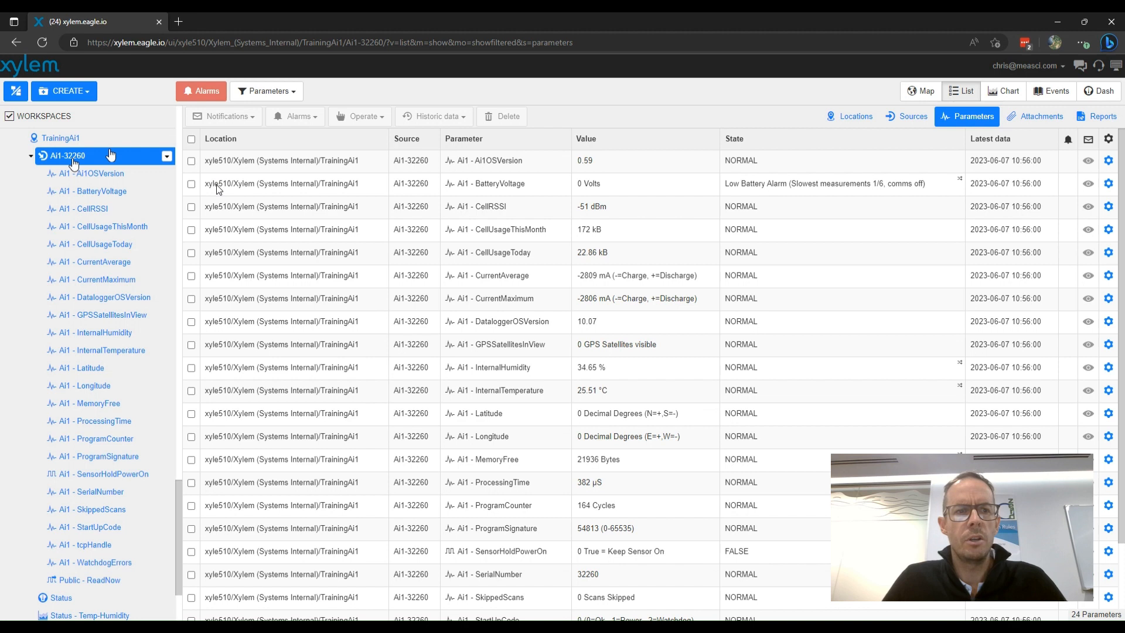
# Step: Switch to eagle.io in the browser and open the historic data import for the Ai1-32260 source
pyautogui.click(165, 157)
pyautogui.moveTo(224, 364)
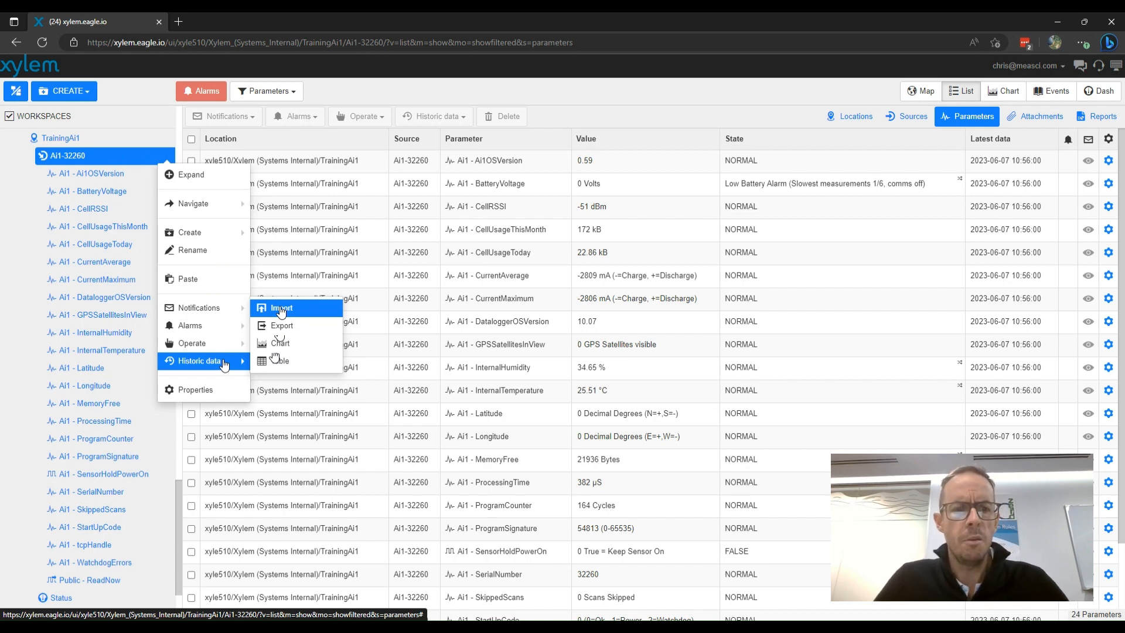
pyautogui.click(281, 308)
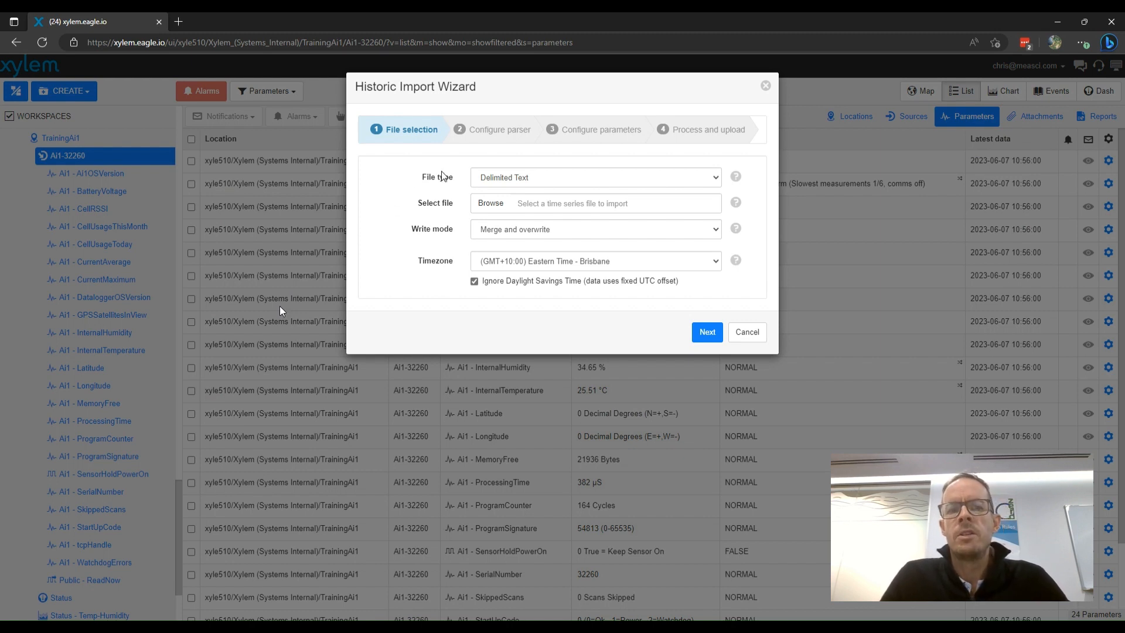
# Step: Select the Delimited Text file Ai1_32260_Ai1_2023-06-07T11-15.dat for import and proceed to the parser configuration
pyautogui.click(497, 181)
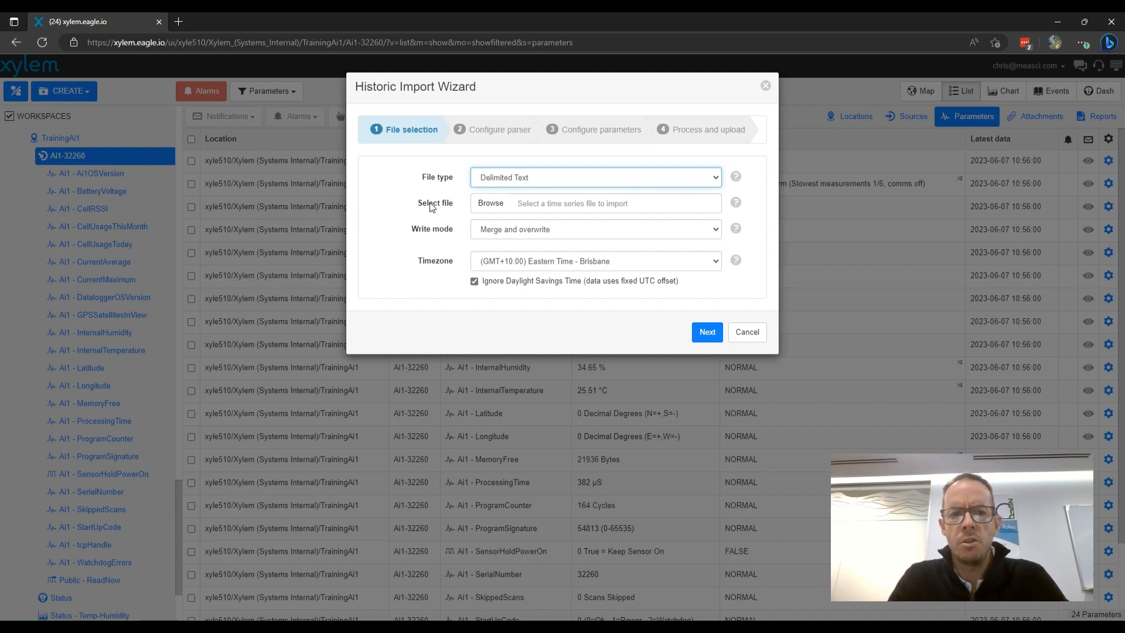
pyautogui.click(489, 203)
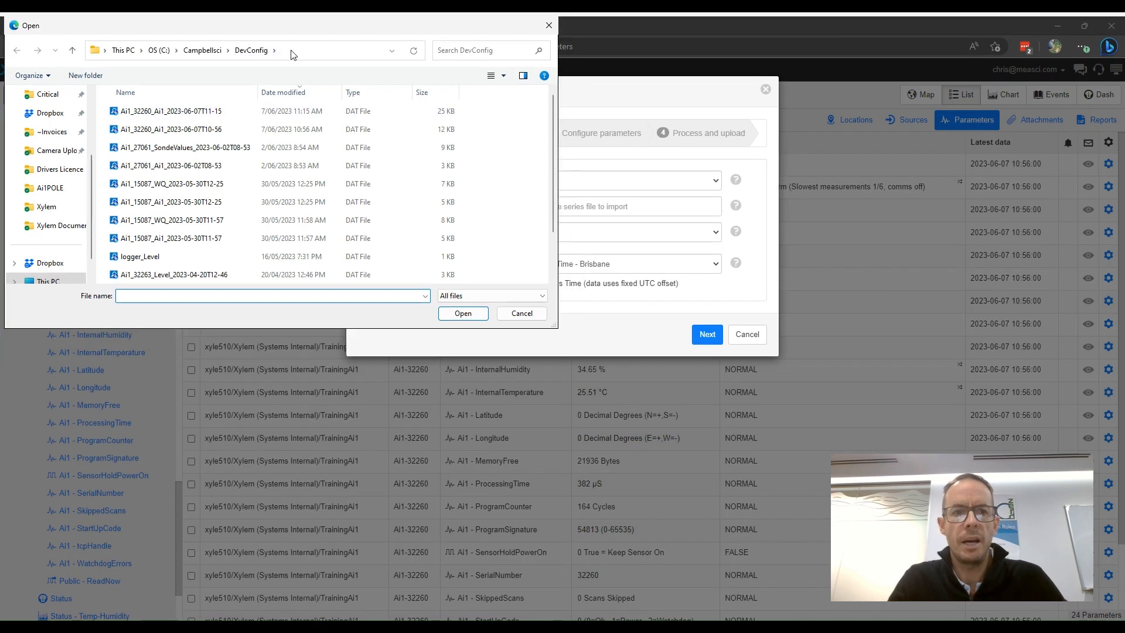
pyautogui.click(188, 115)
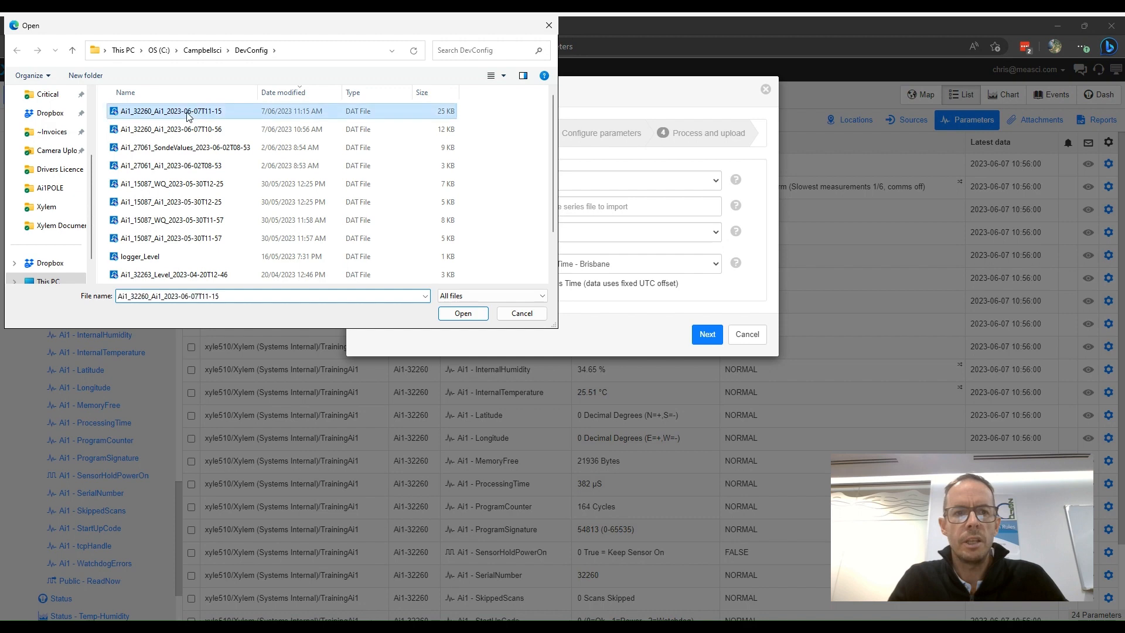
pyautogui.click(458, 314)
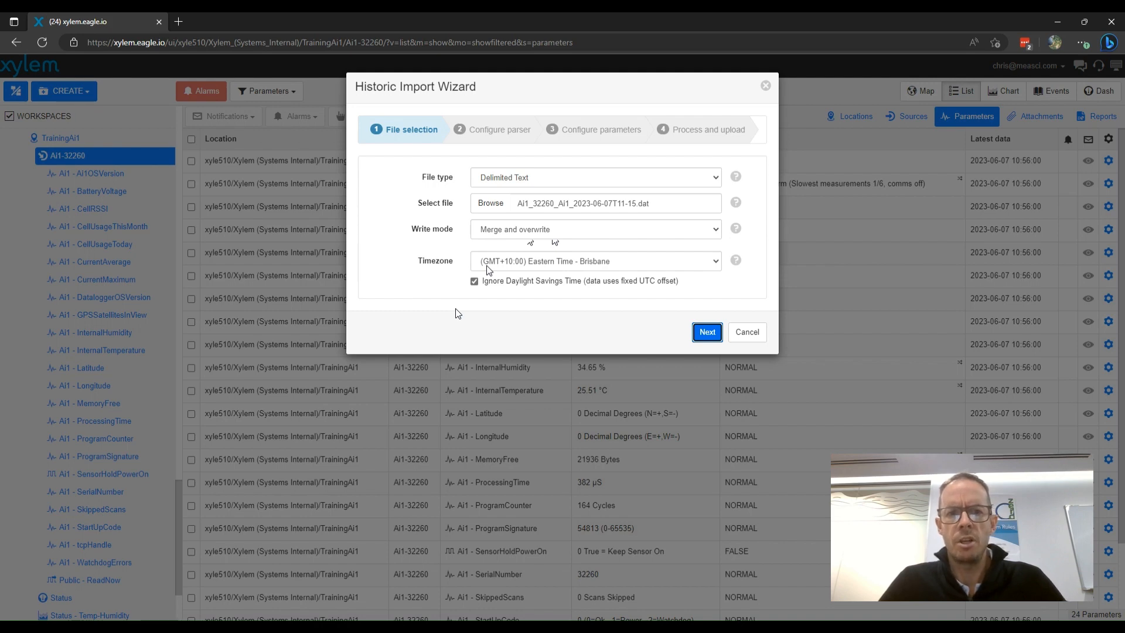
pyautogui.click(696, 336)
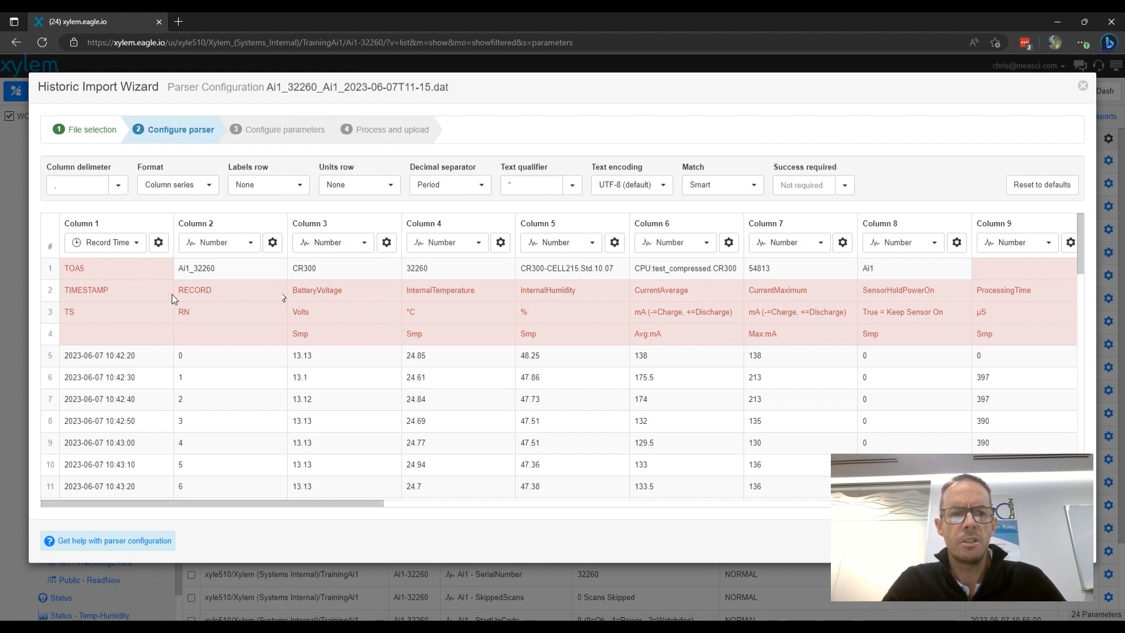
# Step: Set the parser's labels row to 2 and its units row to 3
pyautogui.click(261, 185)
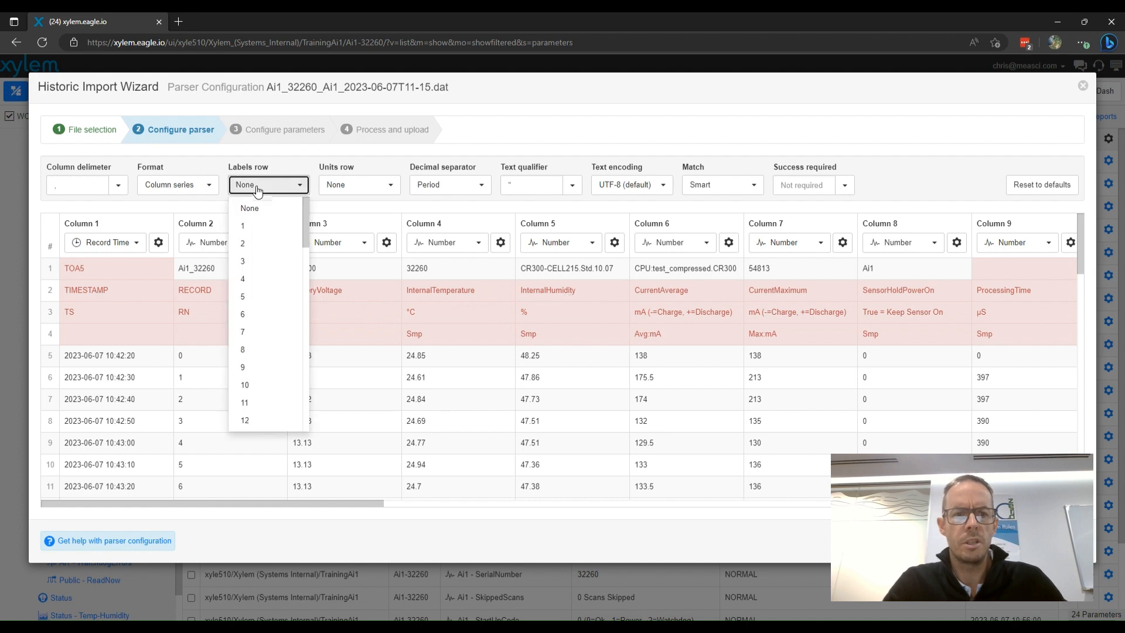
pyautogui.click(245, 247)
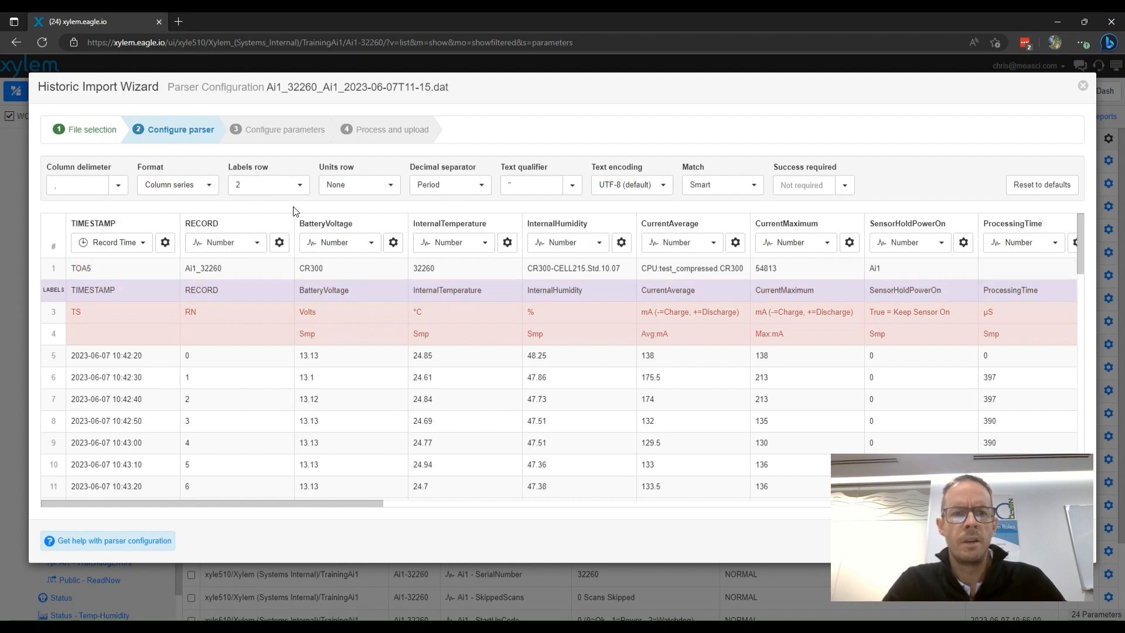
pyautogui.click(342, 190)
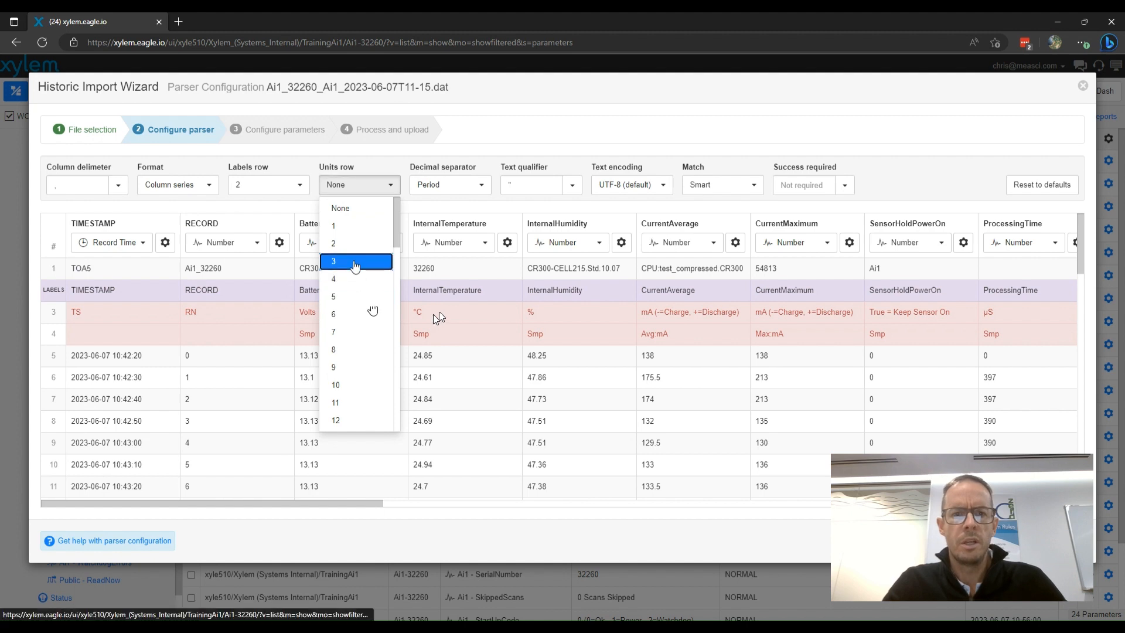
pyautogui.click(355, 262)
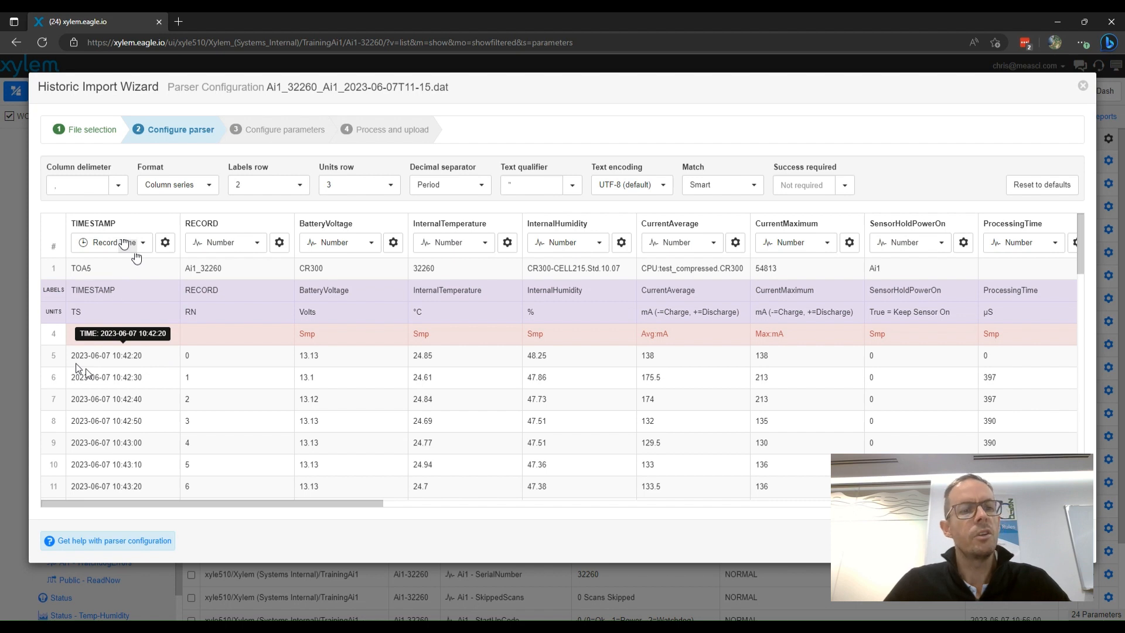
# Step: Check the time format of the TIMESTAMP column and continue to the parameter configuration
pyautogui.click(165, 243)
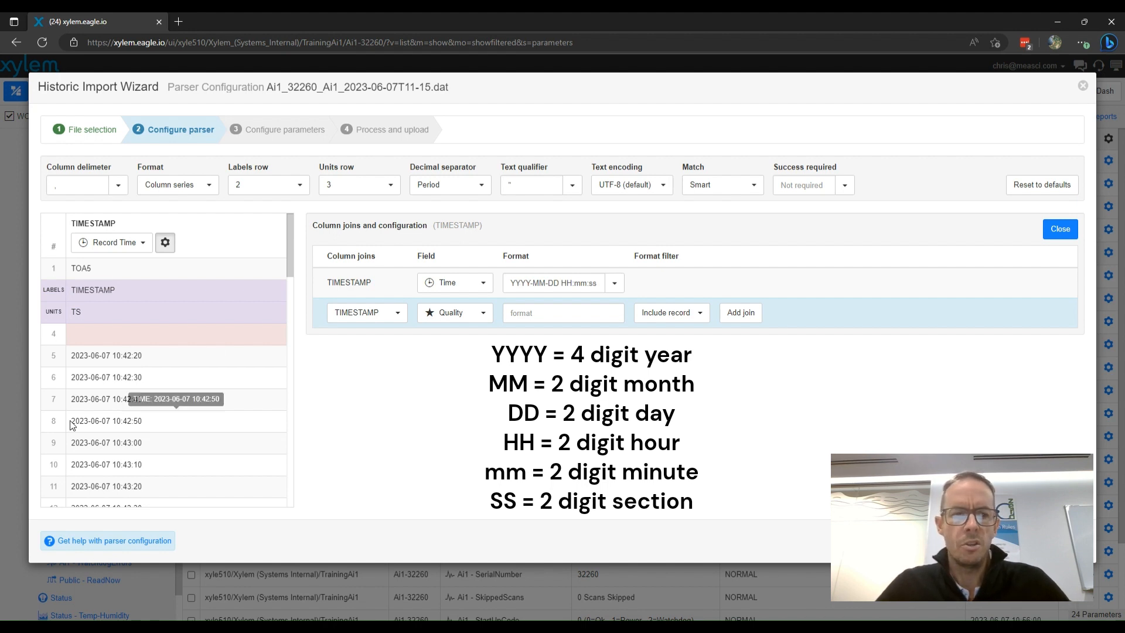
pyautogui.moveTo(96, 363)
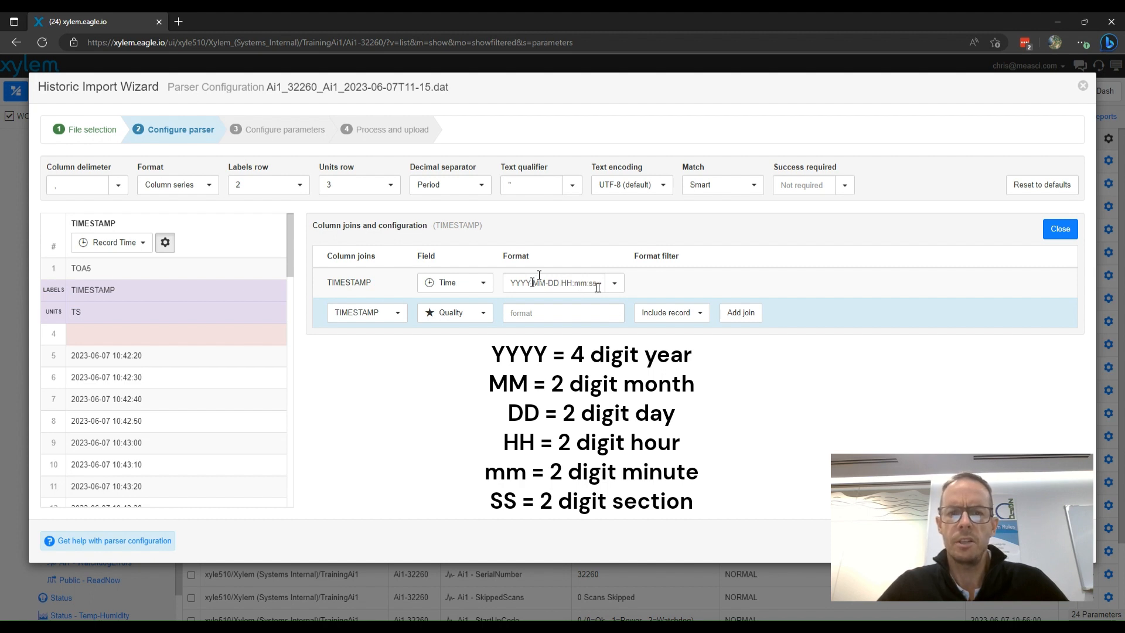
pyautogui.click(1060, 229)
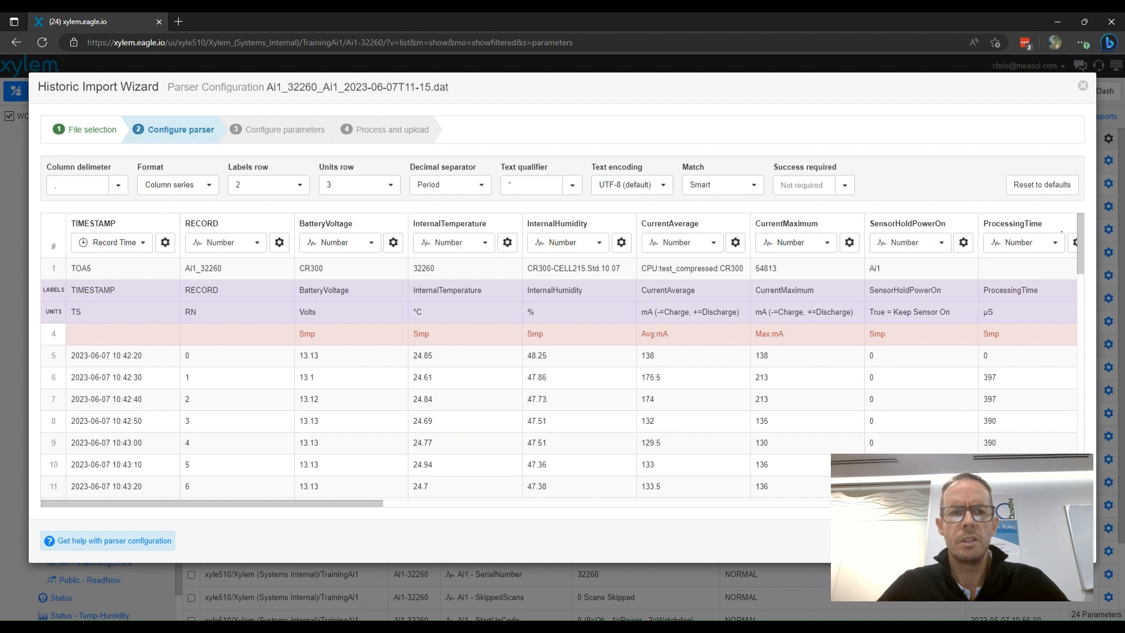
pyautogui.click(1063, 541)
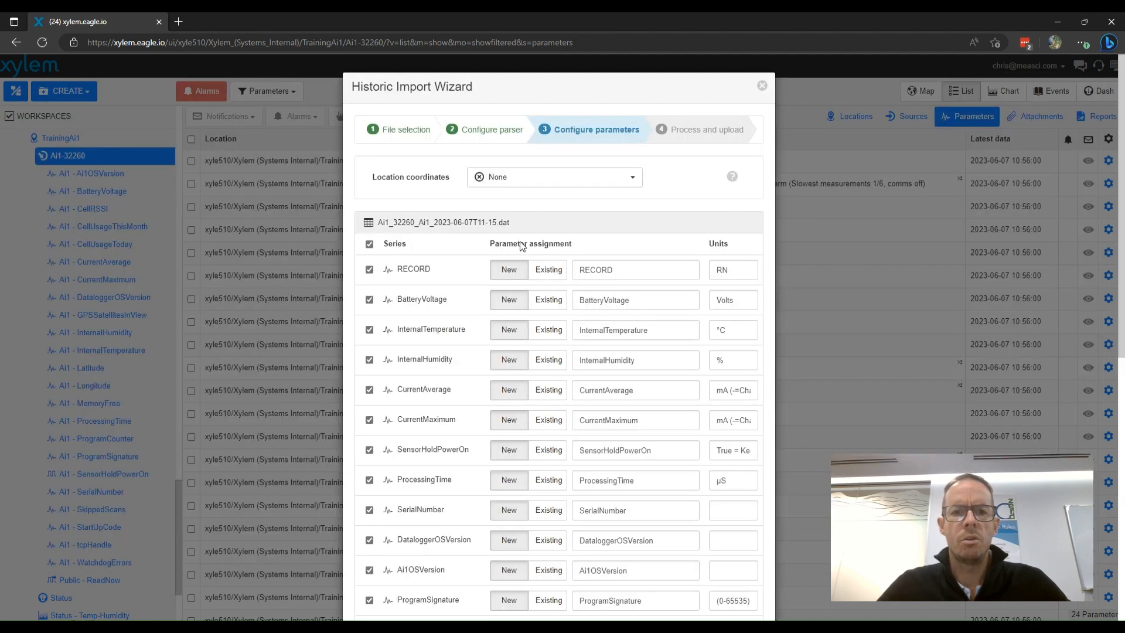
# Step: Exclude the RECORD series from the import and assign BatteryVoltage to the existing parameter Ai1 - BatteryVoltage
pyautogui.click(369, 270)
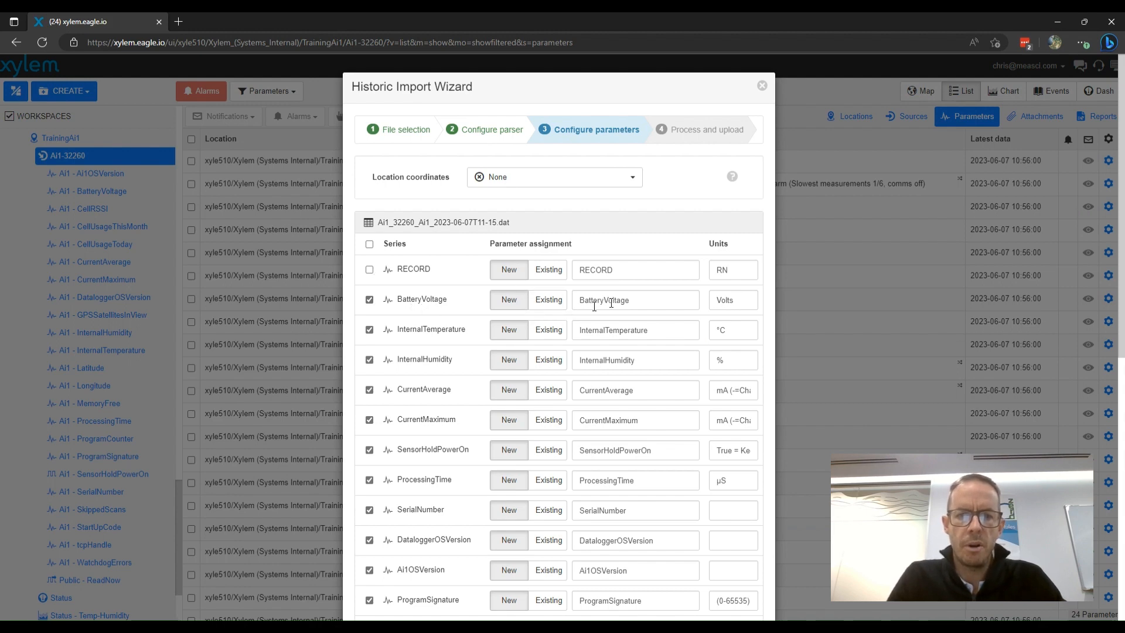
pyautogui.click(553, 306)
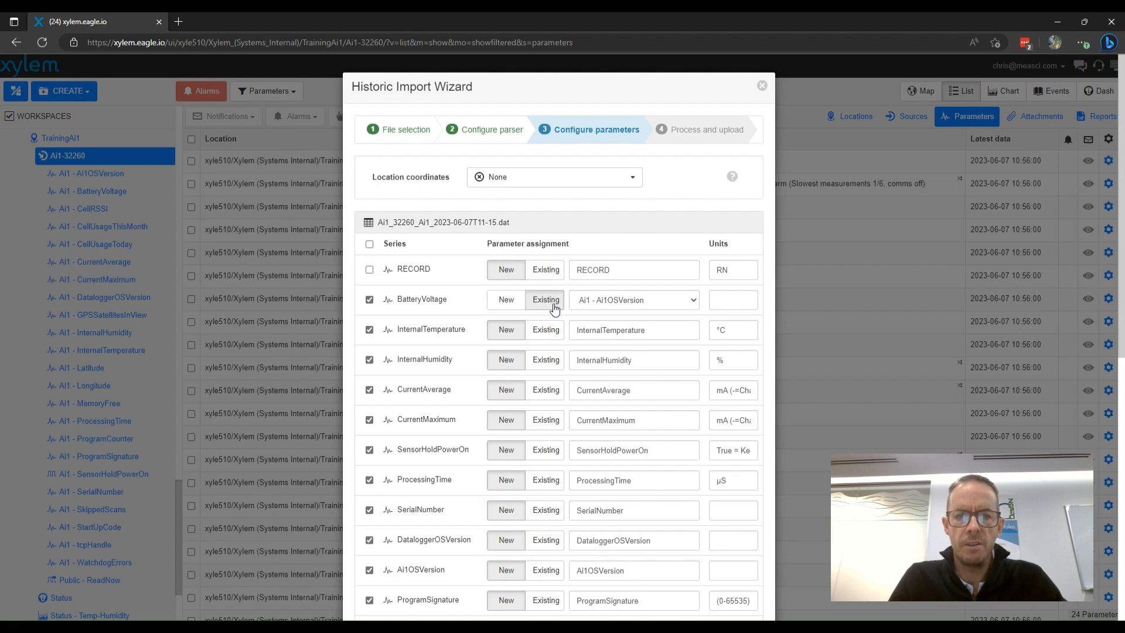
pyautogui.click(592, 304)
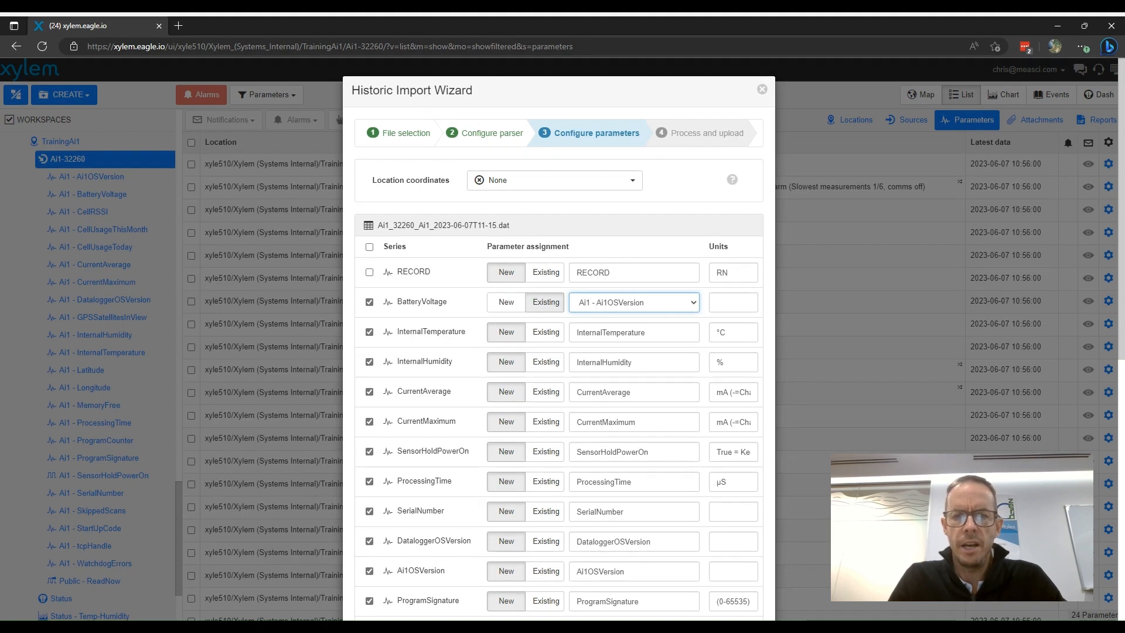
pyautogui.click(594, 335)
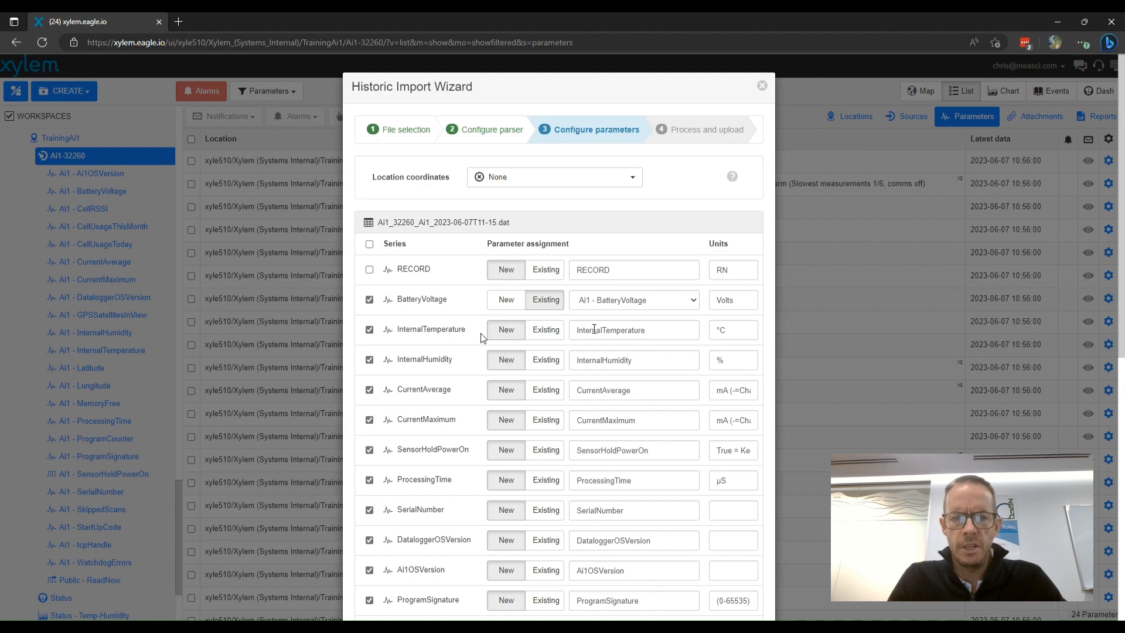
# Step: Assign InternalTemperature and InternalHumidity to the existing parameters Ai1 - InternalTemperature and Ai1 - InternalHumidity
pyautogui.click(546, 332)
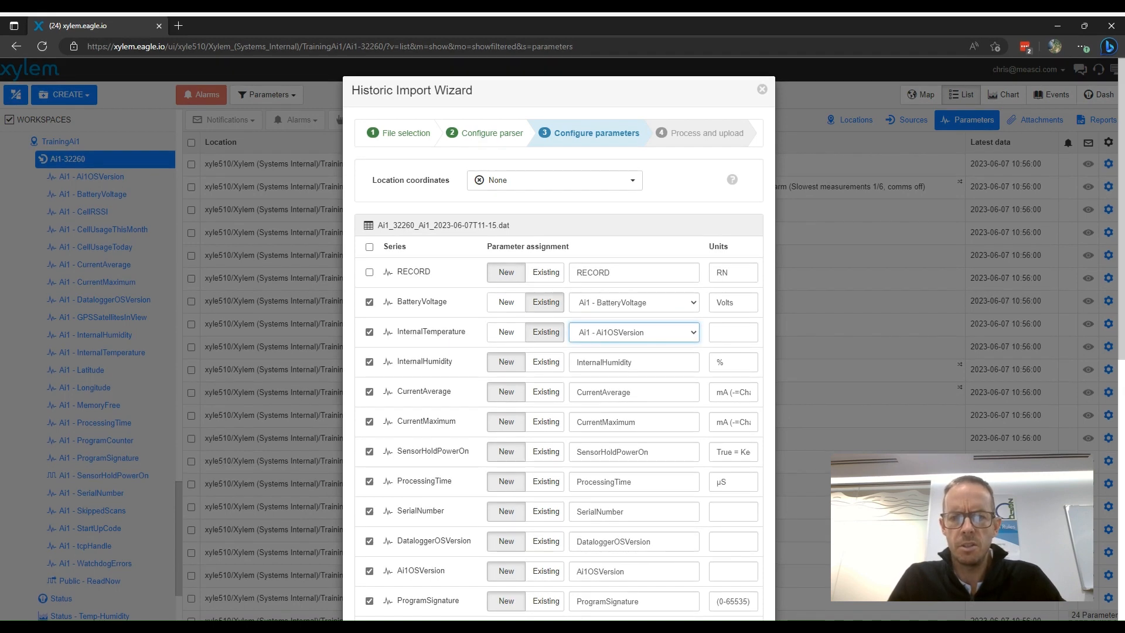
pyautogui.click(597, 440)
pyautogui.click(542, 367)
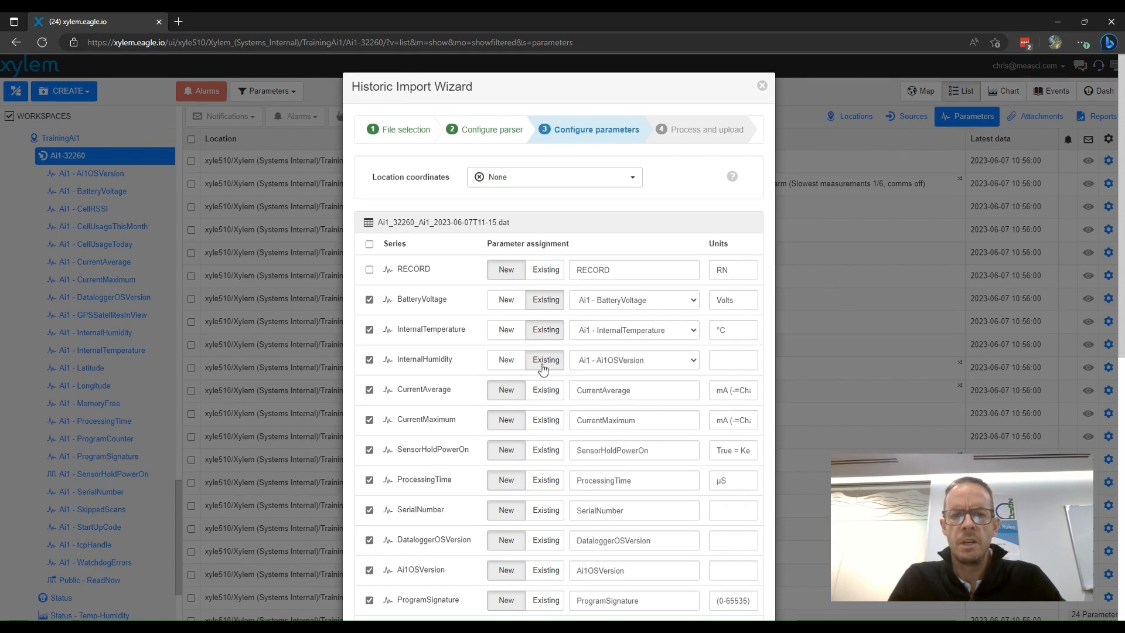
pyautogui.click(609, 367)
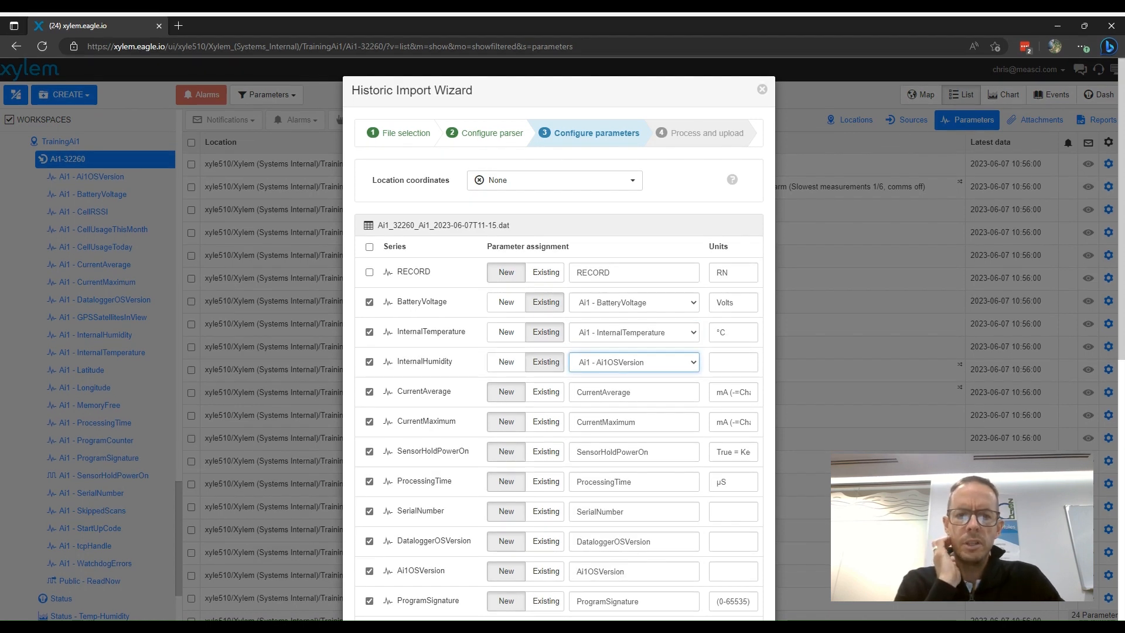
pyautogui.click(610, 459)
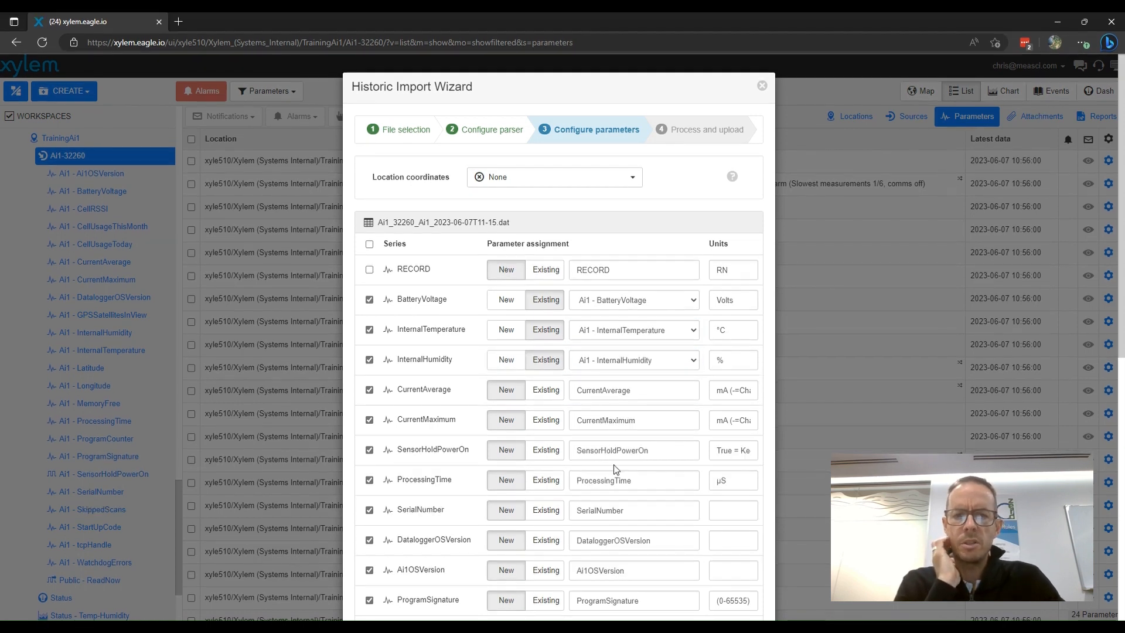
# Step: Assign CurrentAverage and CurrentMaximum to the existing parameters Ai1 - CurrentAverage and Ai1 - CurrentMaximum
pyautogui.click(545, 393)
pyautogui.click(583, 392)
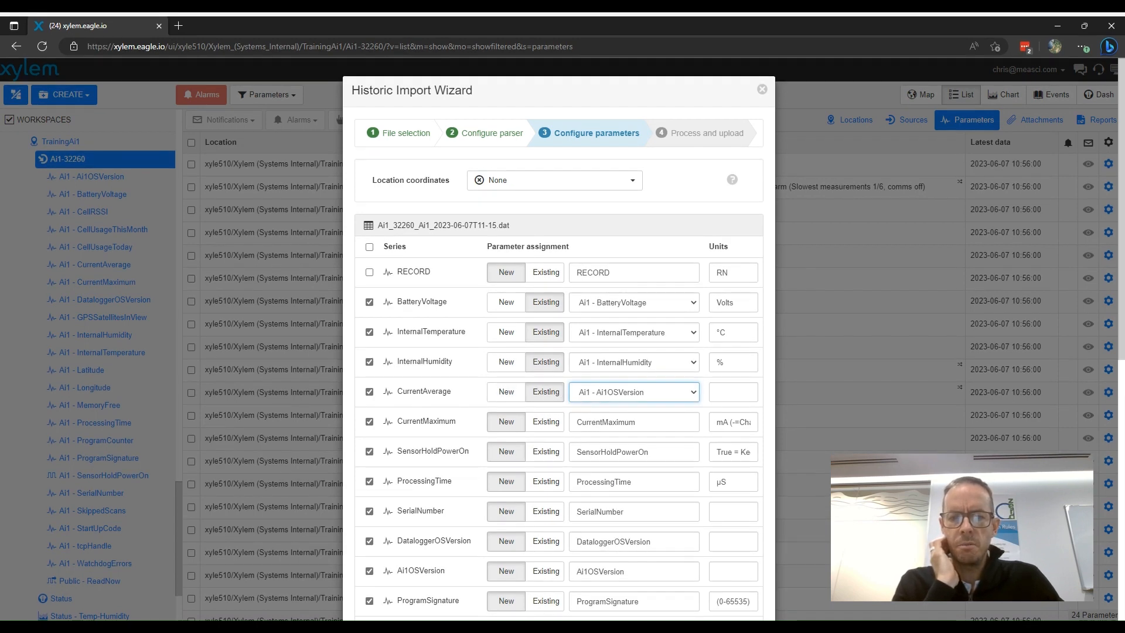
pyautogui.click(609, 464)
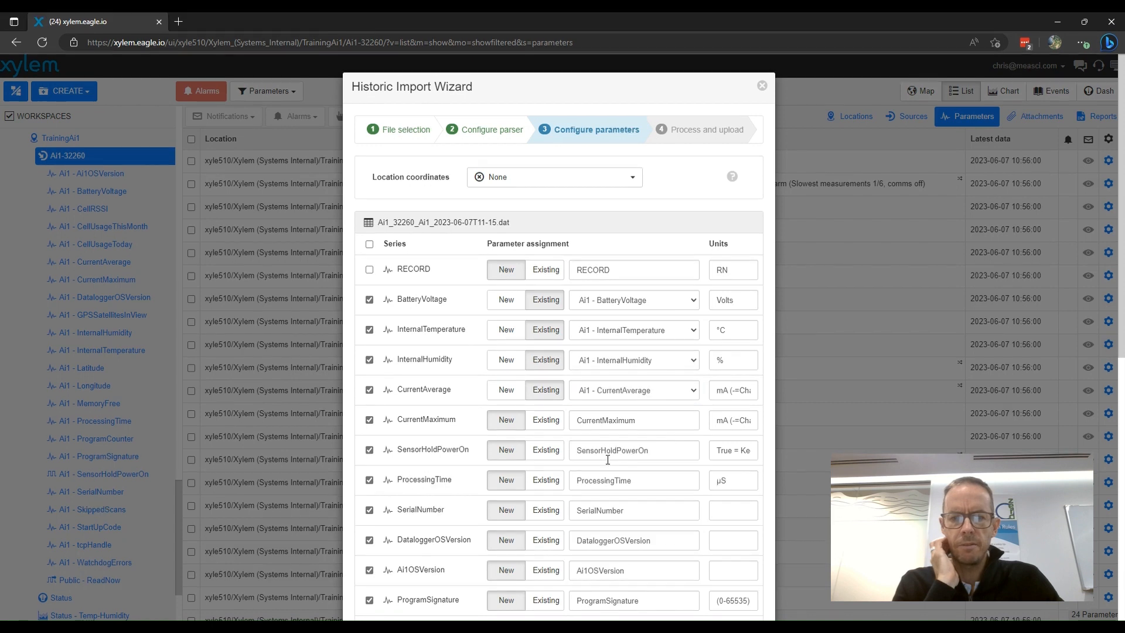
pyautogui.click(545, 422)
pyautogui.click(606, 425)
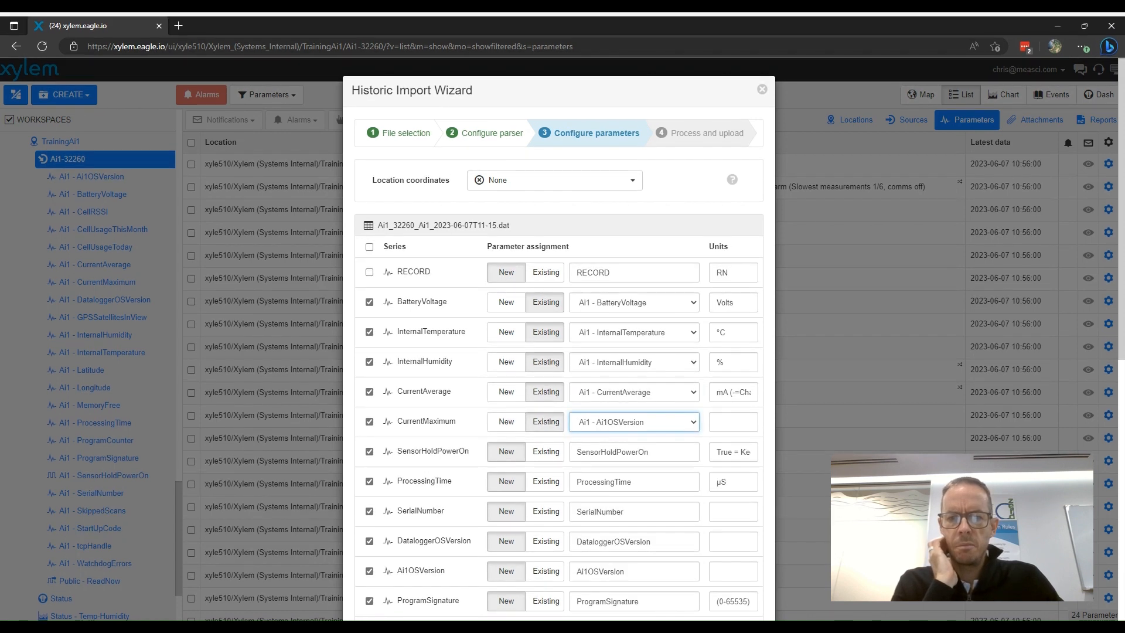
pyautogui.click(609, 504)
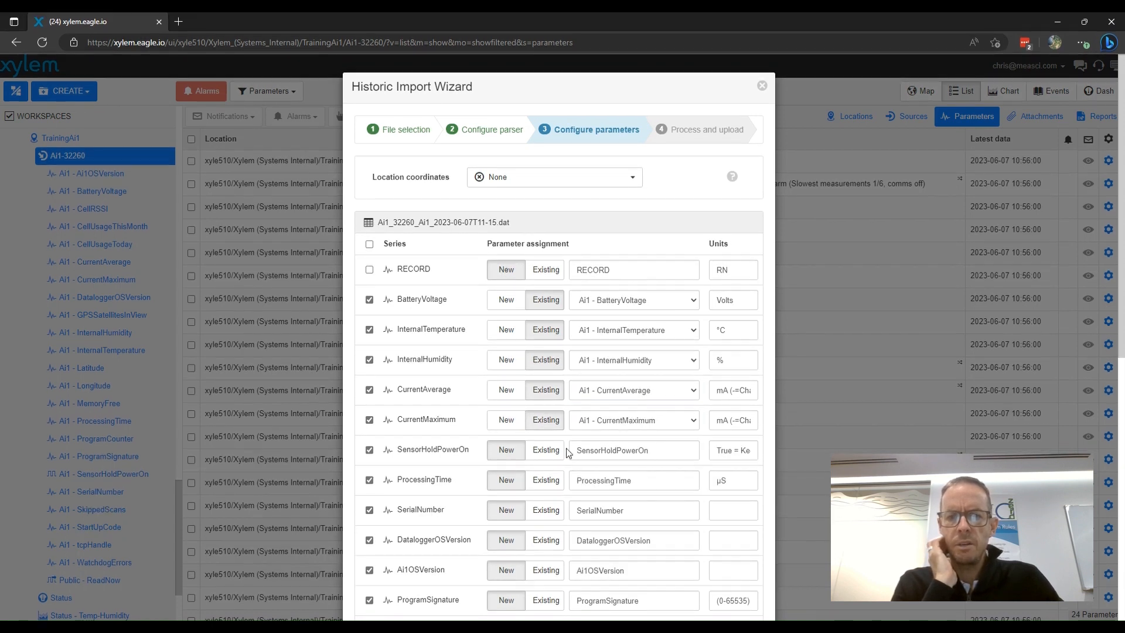
# Step: Assign SensorHoldPowerOn and ProcessingTime to the existing parameters Ai1 - SensorHoldPowerOn and Ai1 - ProcessingTime
pyautogui.click(547, 453)
pyautogui.click(620, 459)
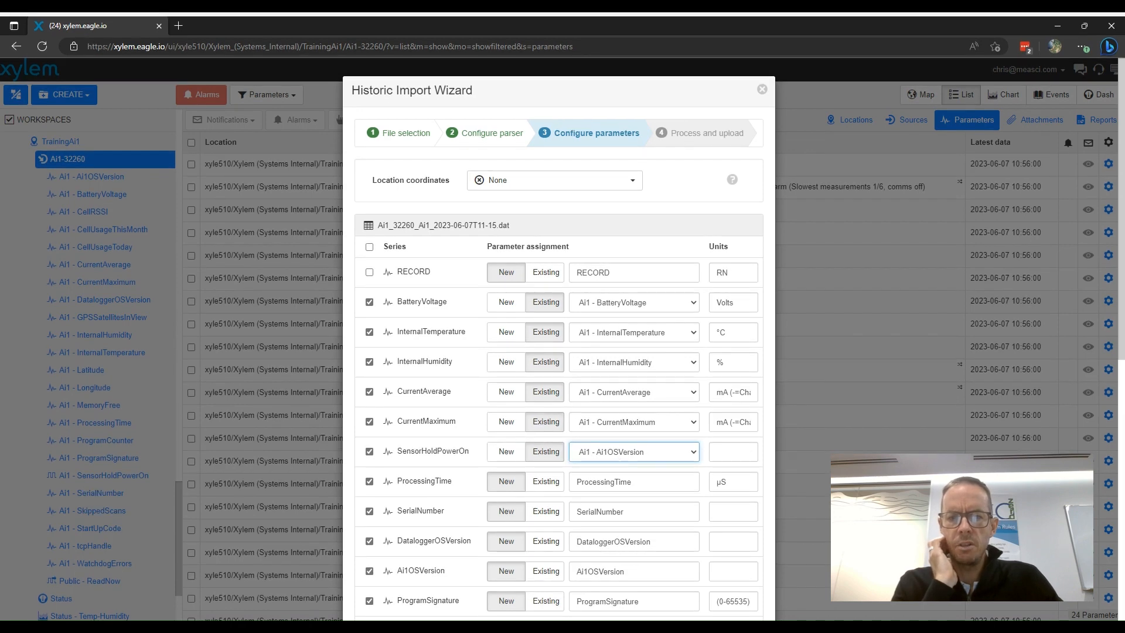
pyautogui.click(581, 468)
pyautogui.click(551, 482)
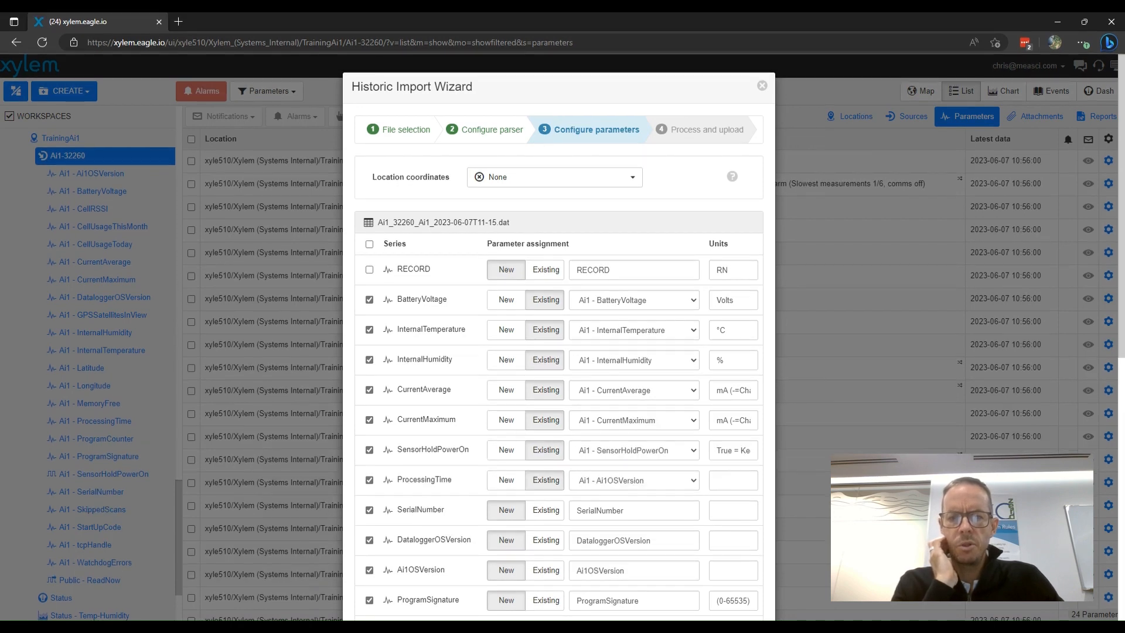
pyautogui.click(586, 480)
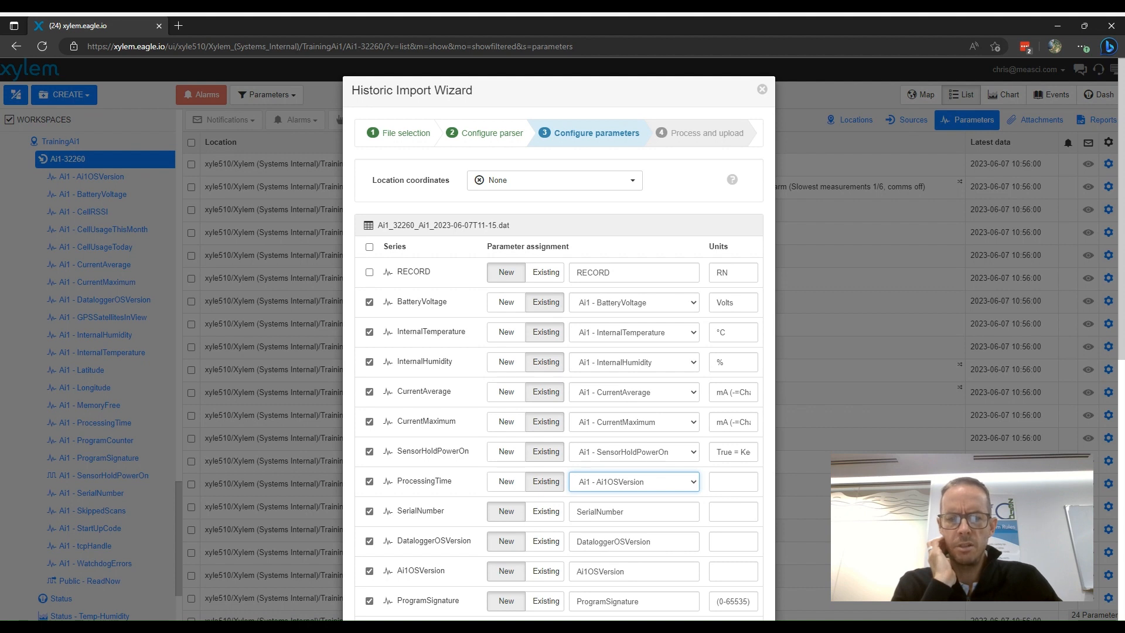
pyautogui.click(618, 416)
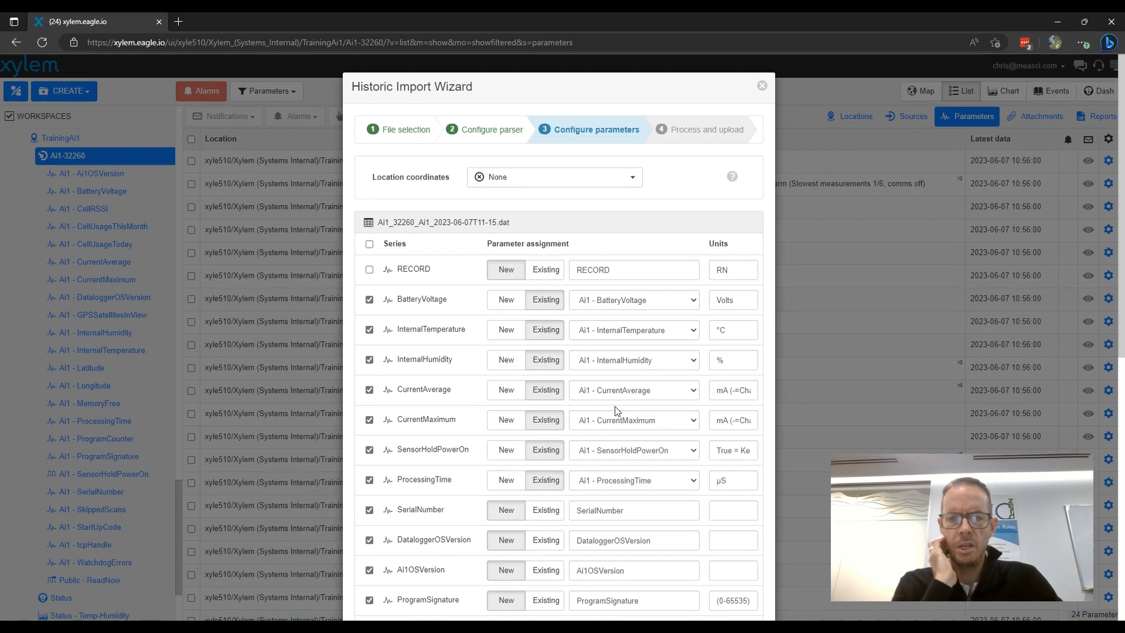
# Step: Assign SerialNumber and DataloggerOSVersion to the existing parameters Ai1 - SerialNumber and Ai1 - DataloggerOSVersion
pyautogui.click(554, 513)
pyautogui.click(607, 509)
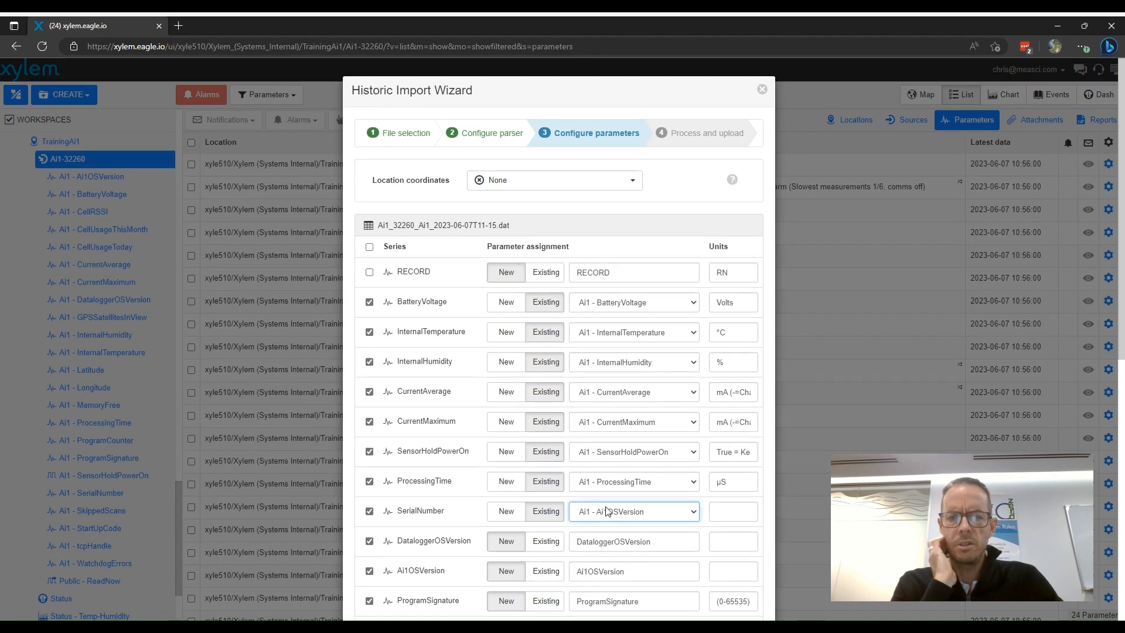
pyautogui.click(610, 488)
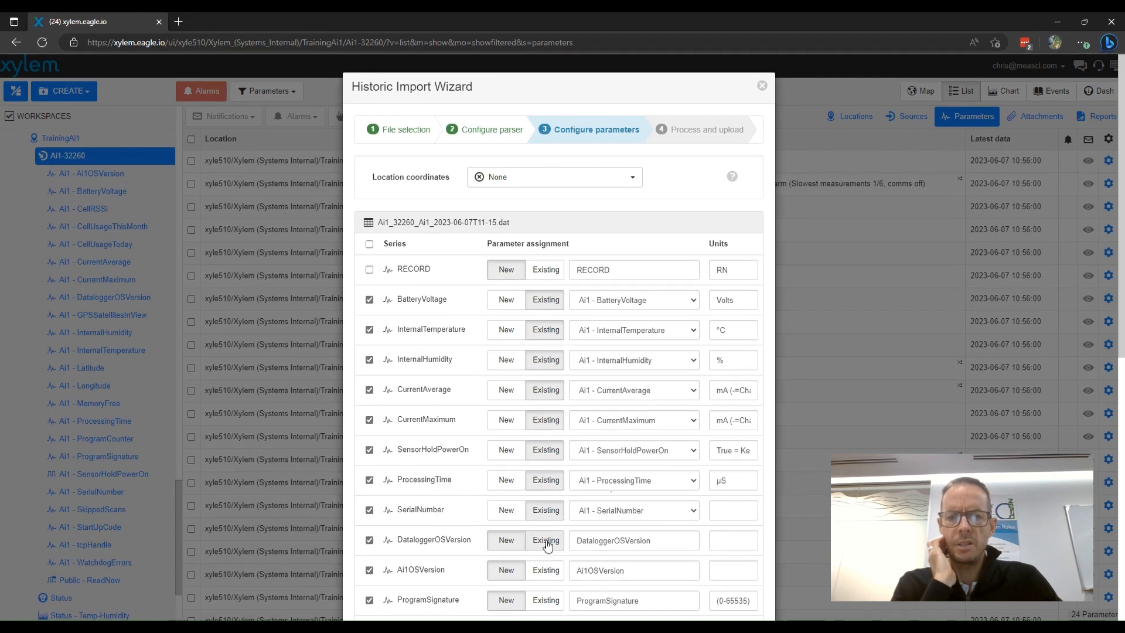
pyautogui.click(546, 542)
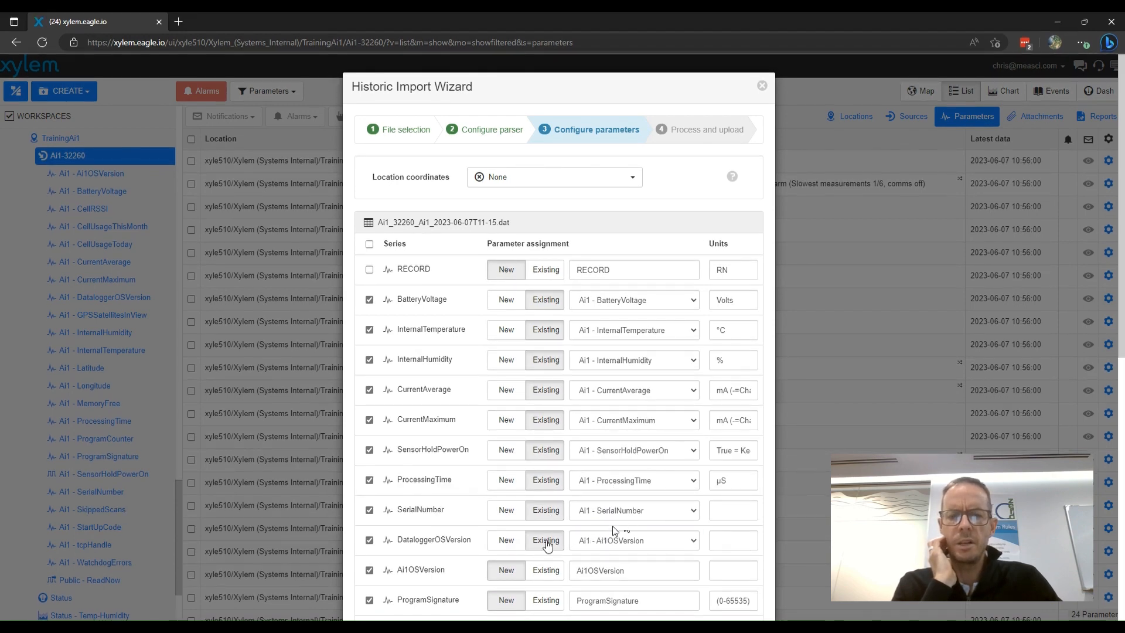
pyautogui.click(615, 543)
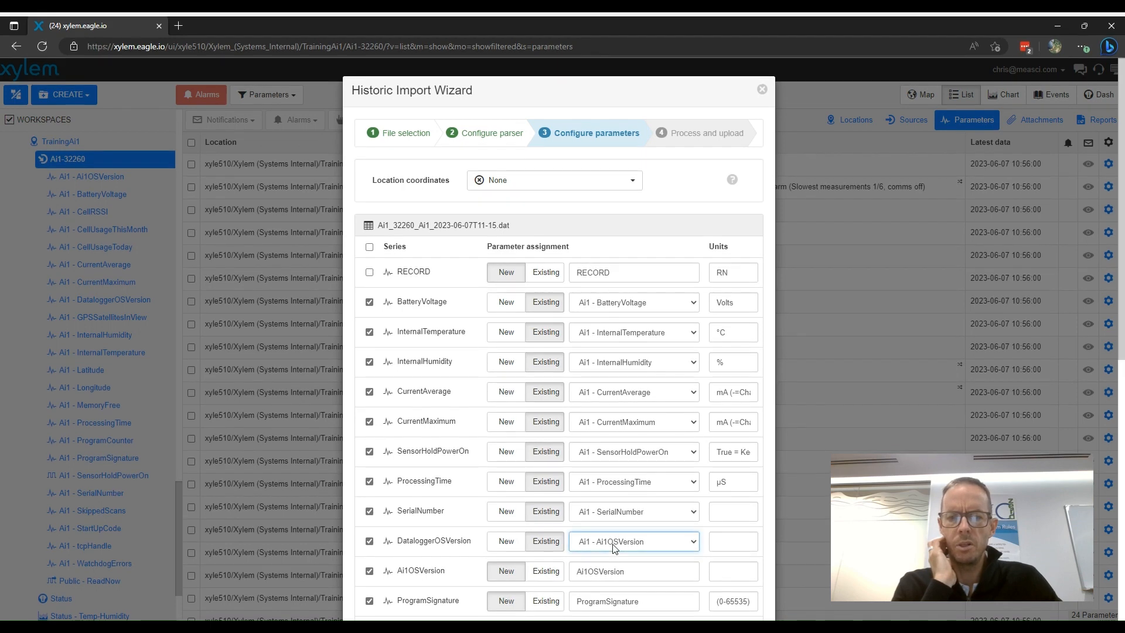
pyautogui.click(614, 410)
# Step: Assign Ai1OSVersion and ProgramSignature to the existing parameters Ai1 - Ai1OSVersion and Ai1 - ProgramSignature
pyautogui.scroll(-1, 611, 480)
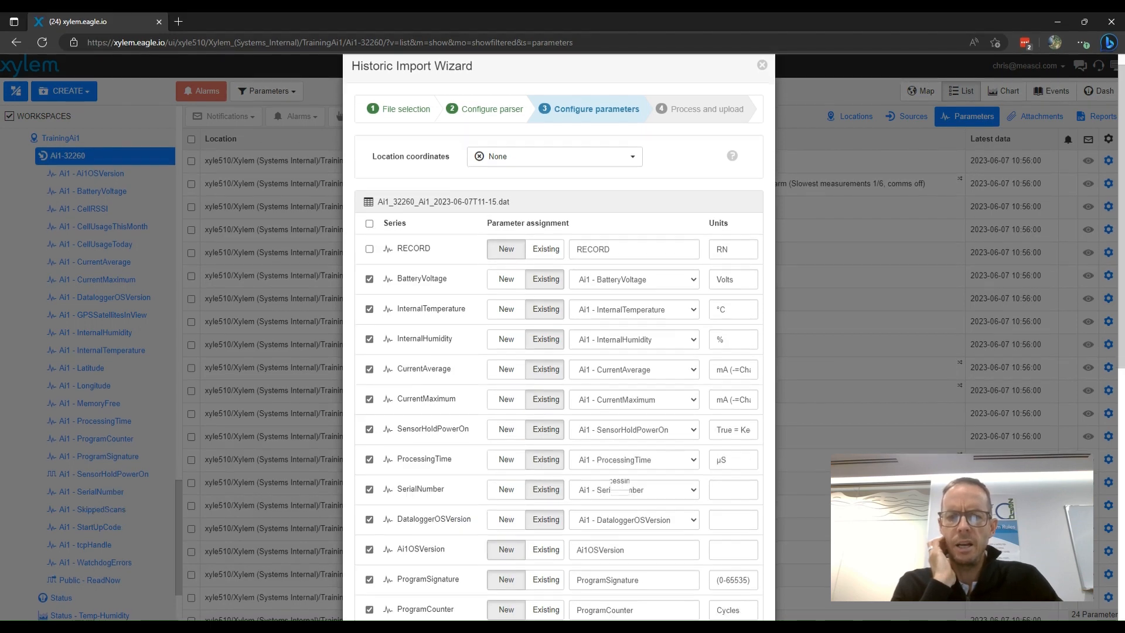
pyautogui.scroll(-3, 610, 479)
pyautogui.click(546, 347)
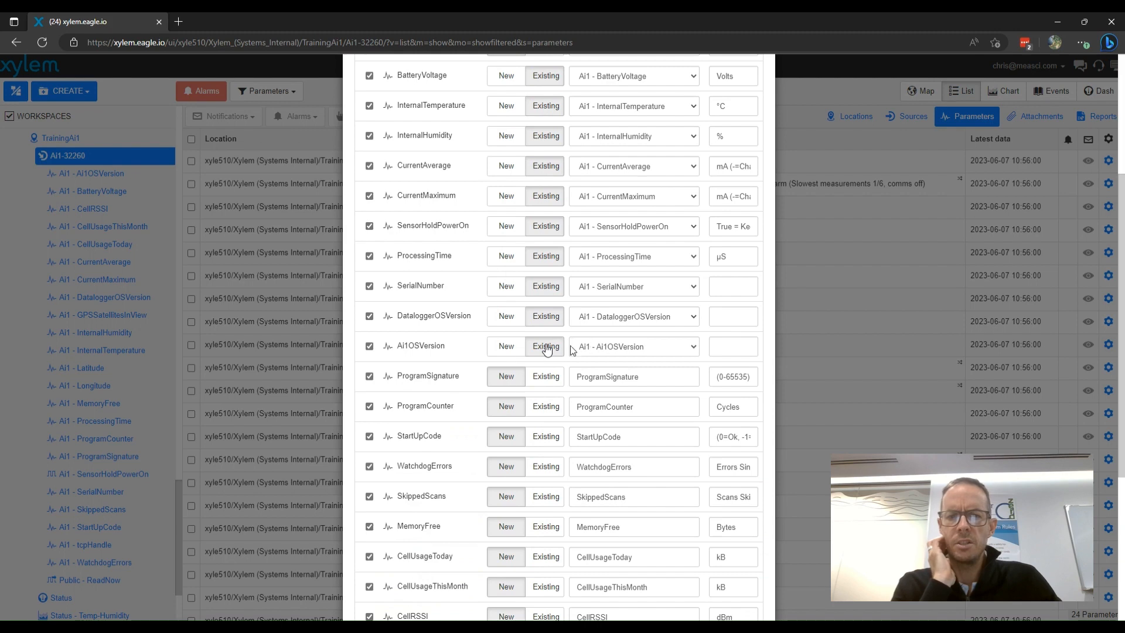
pyautogui.click(603, 348)
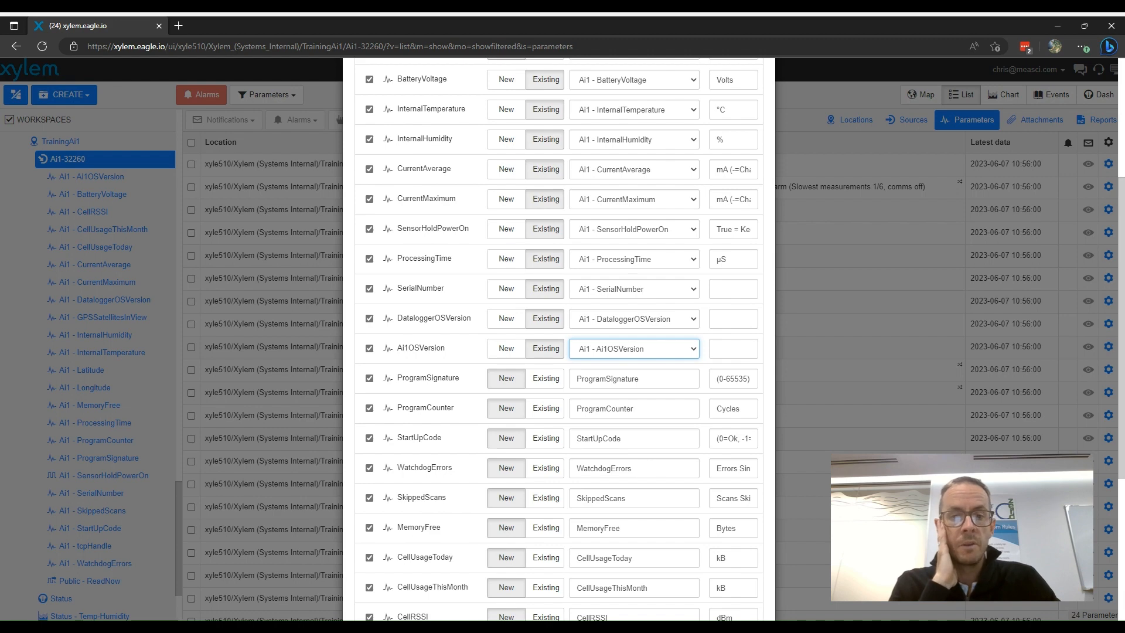
pyautogui.click(553, 385)
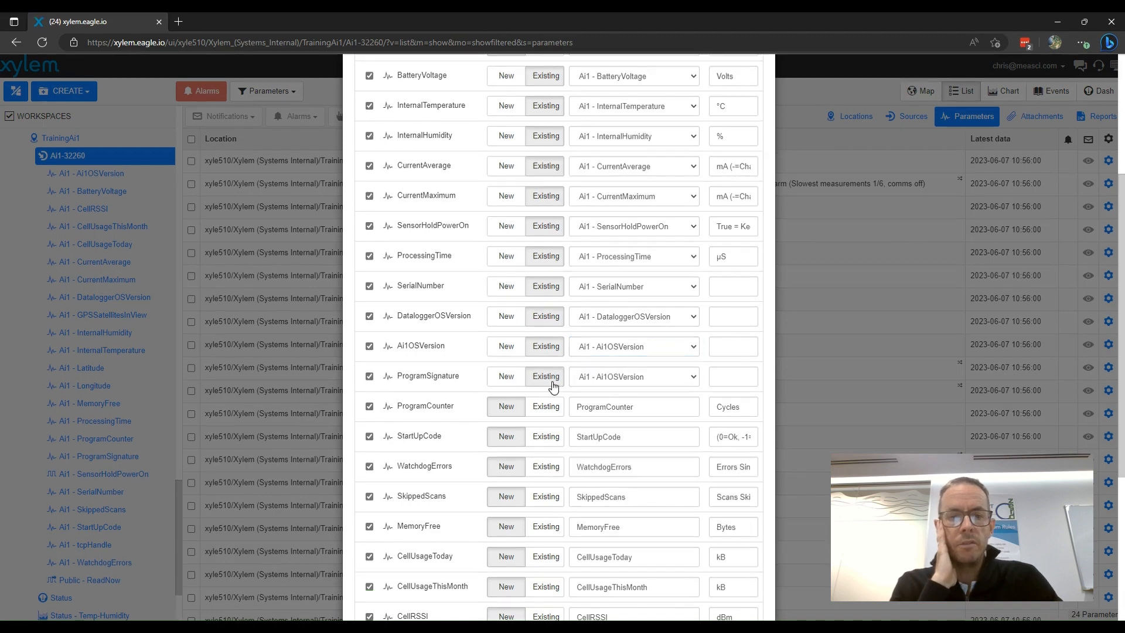
pyautogui.click(587, 384)
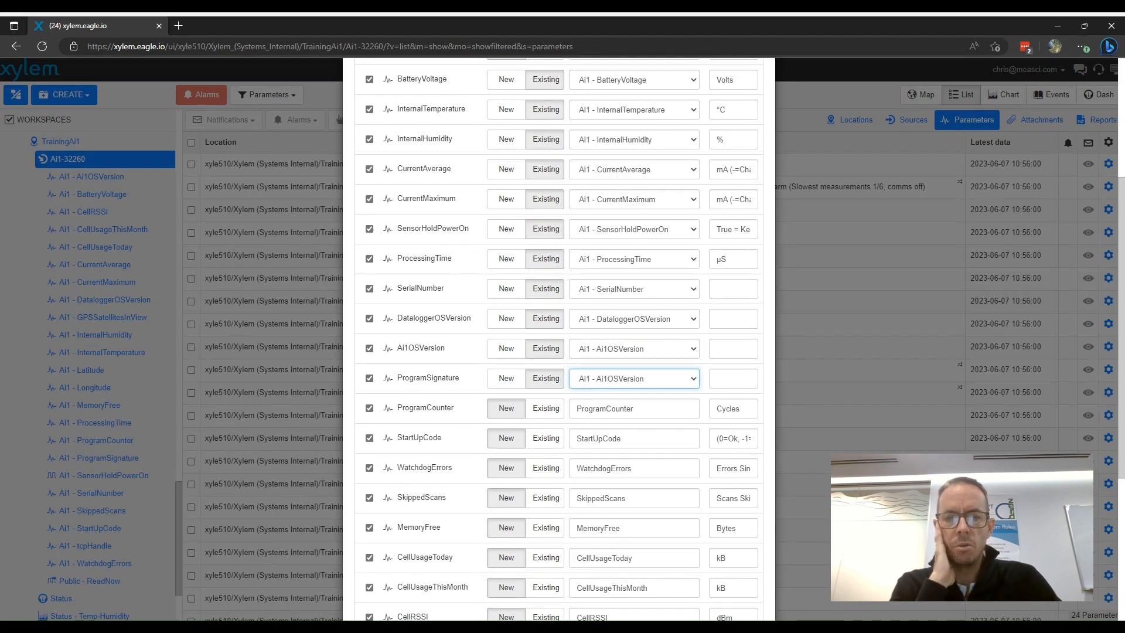
pyautogui.click(621, 556)
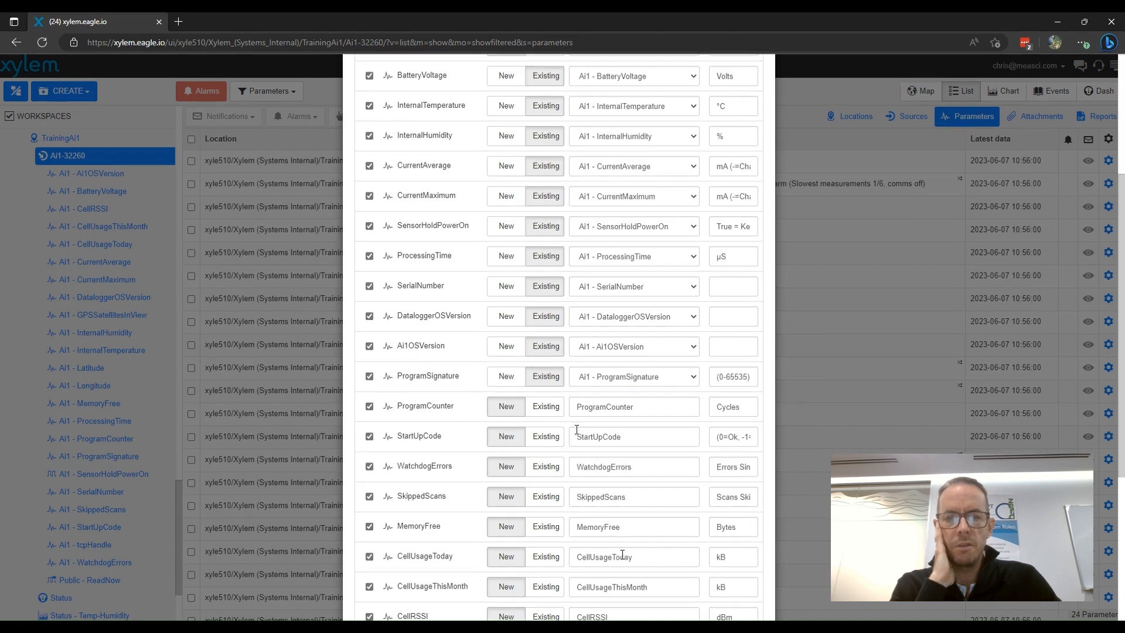
# Step: Assign ProgramCounter and StartUpCode to the existing parameters Ai1 - ProgramCounter and Ai1 - StartUpCode
pyautogui.click(551, 417)
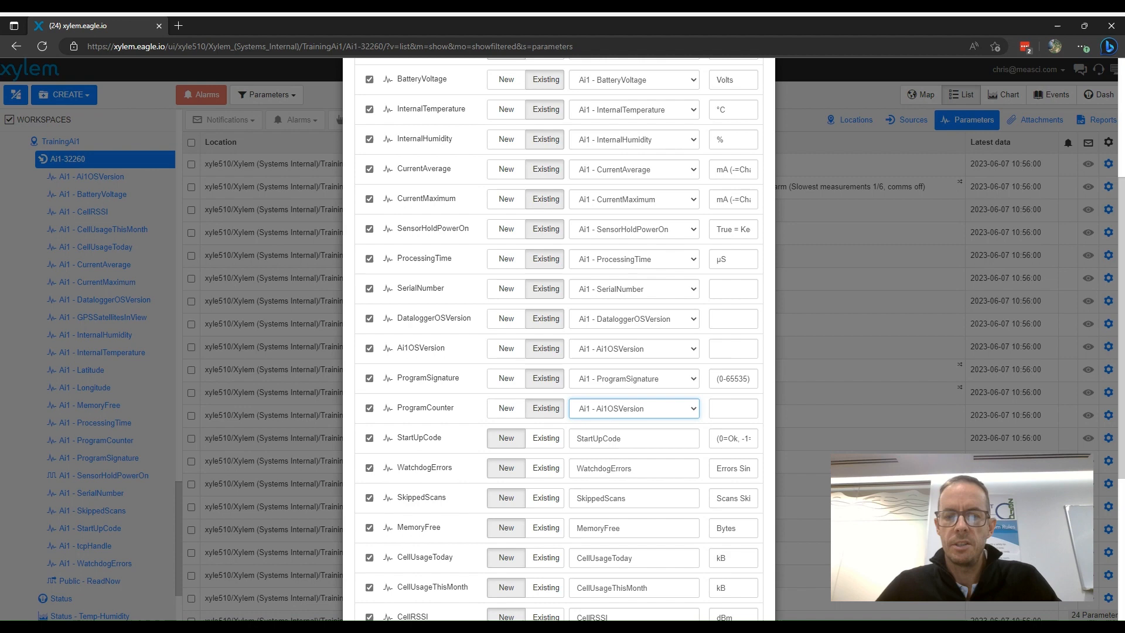
pyautogui.click(618, 573)
pyautogui.click(543, 444)
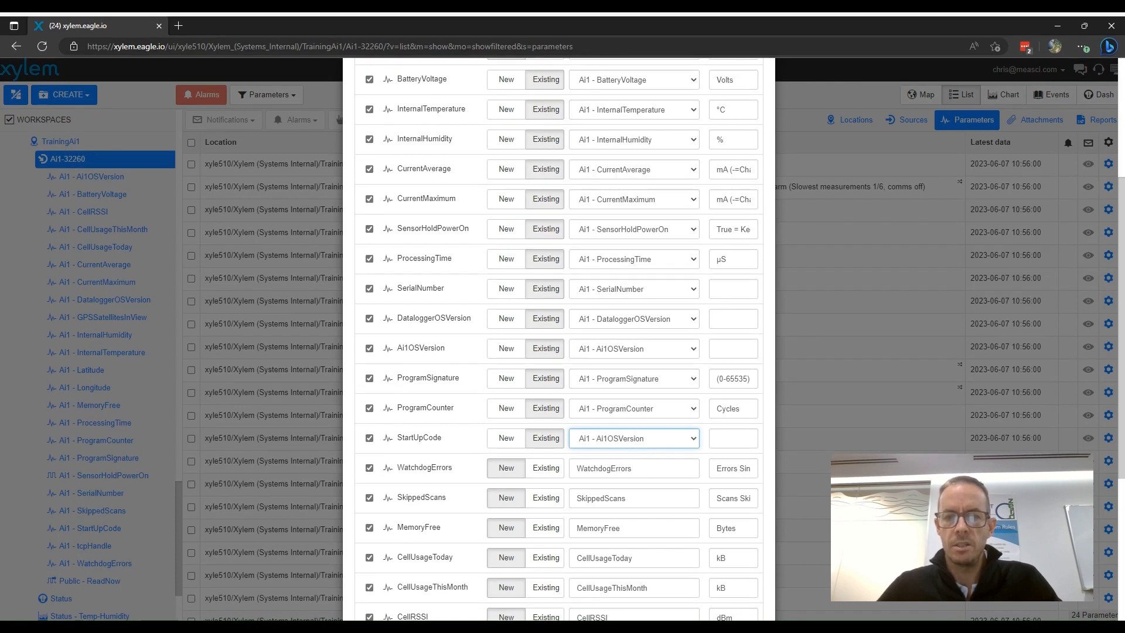
pyautogui.click(628, 422)
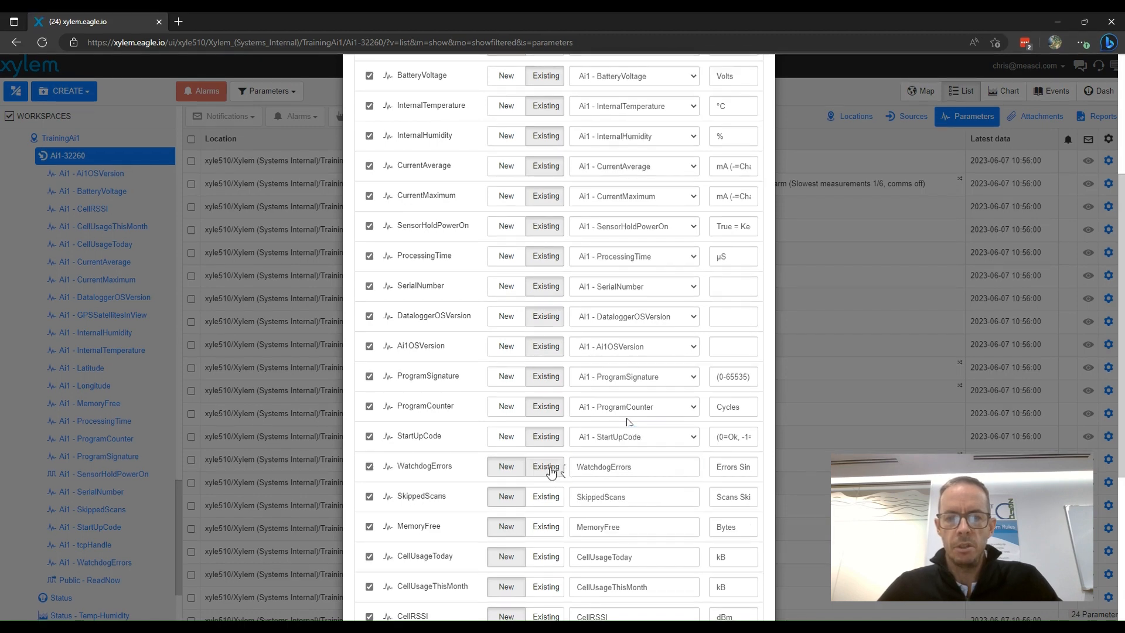
# Step: Assign WatchdogErrors and SkippedScans to the existing parameters Ai1 - WatchdogErrors and Ai1 - SkippedScans
pyautogui.click(549, 467)
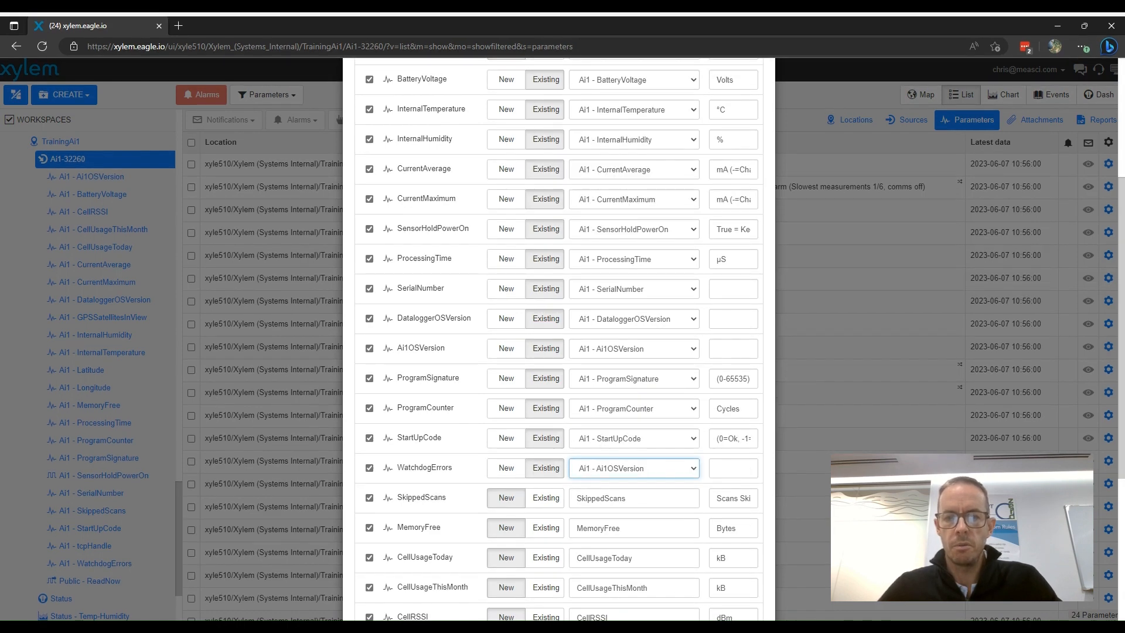
pyautogui.click(605, 448)
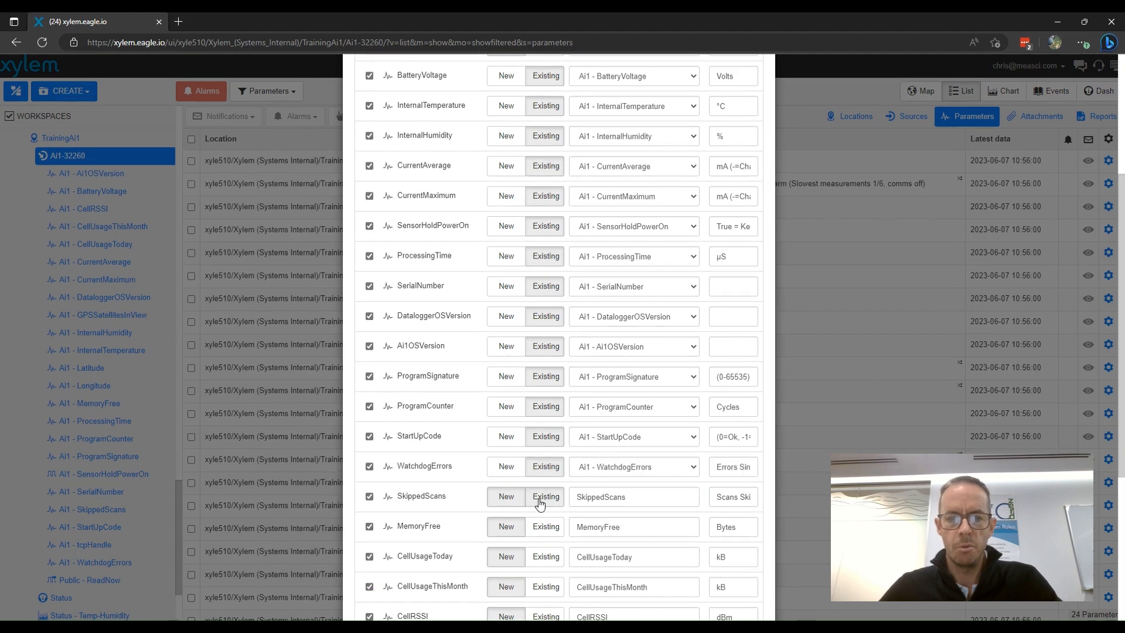
pyautogui.click(545, 498)
pyautogui.click(606, 502)
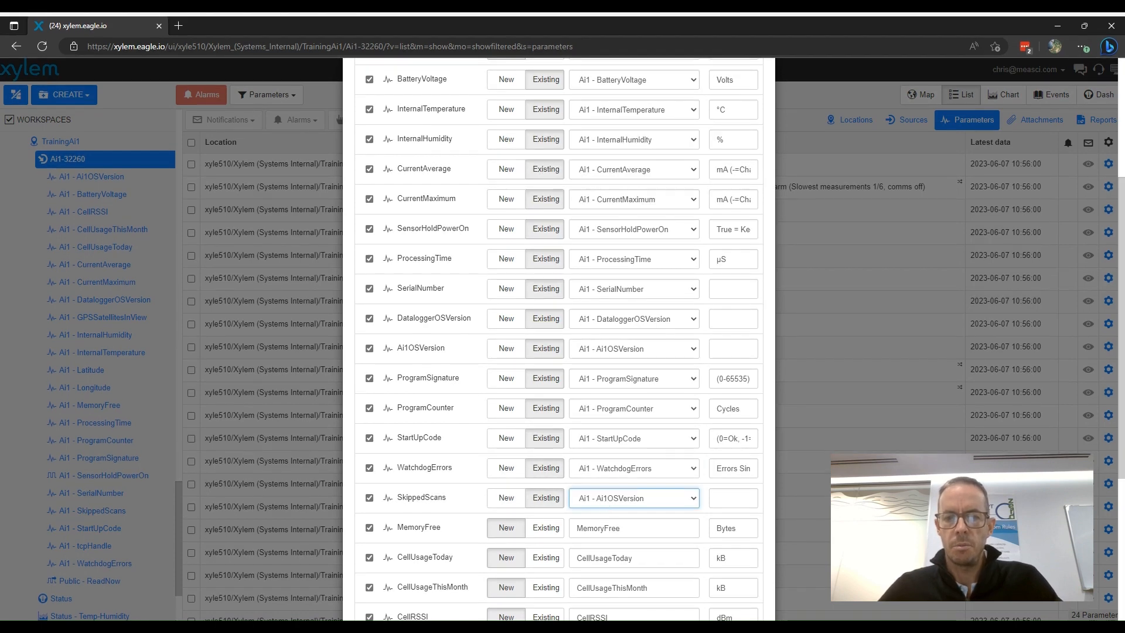
pyautogui.click(609, 479)
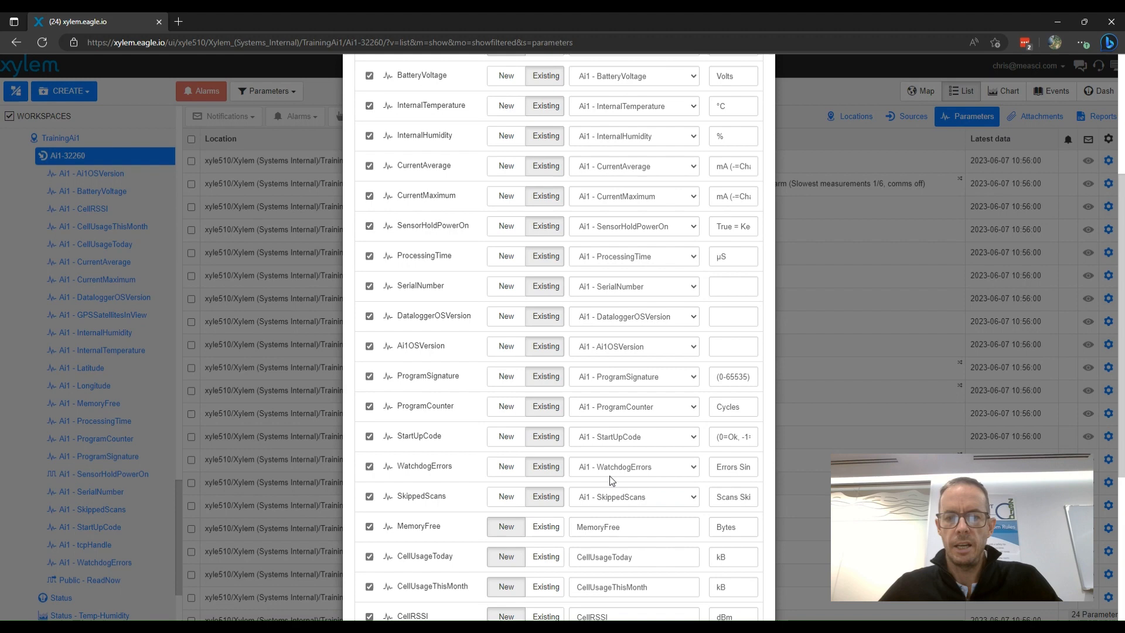
# Step: Assign MemoryFree and CellUsageToday to the existing parameters Ai1 - MemoryFree and Ai1 - CellUsageToday
pyautogui.click(554, 531)
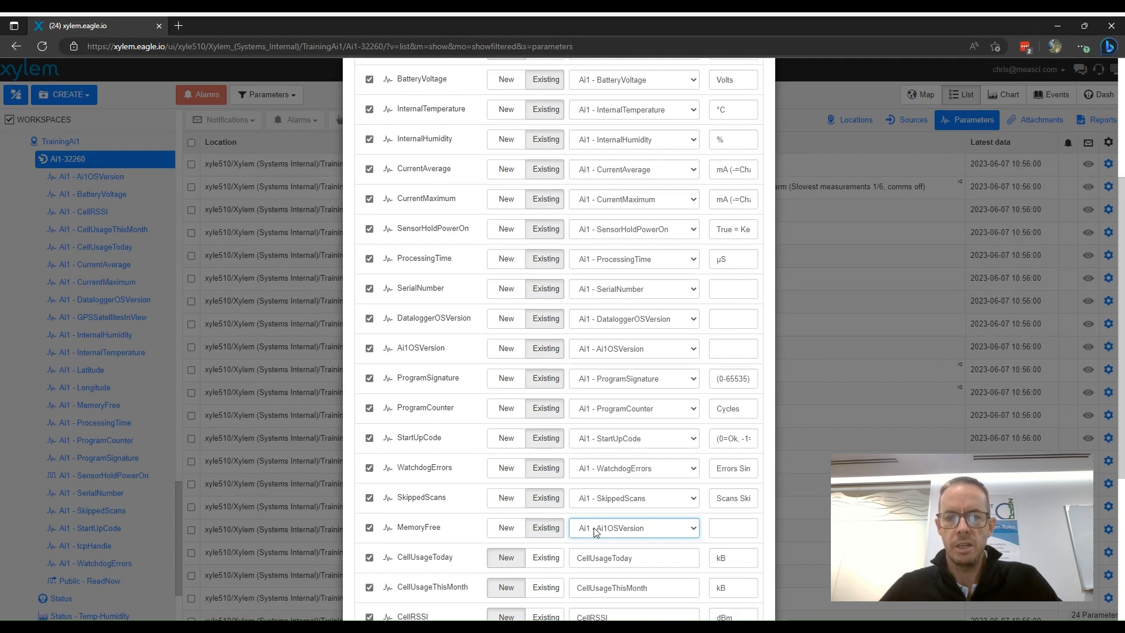
pyautogui.click(597, 529)
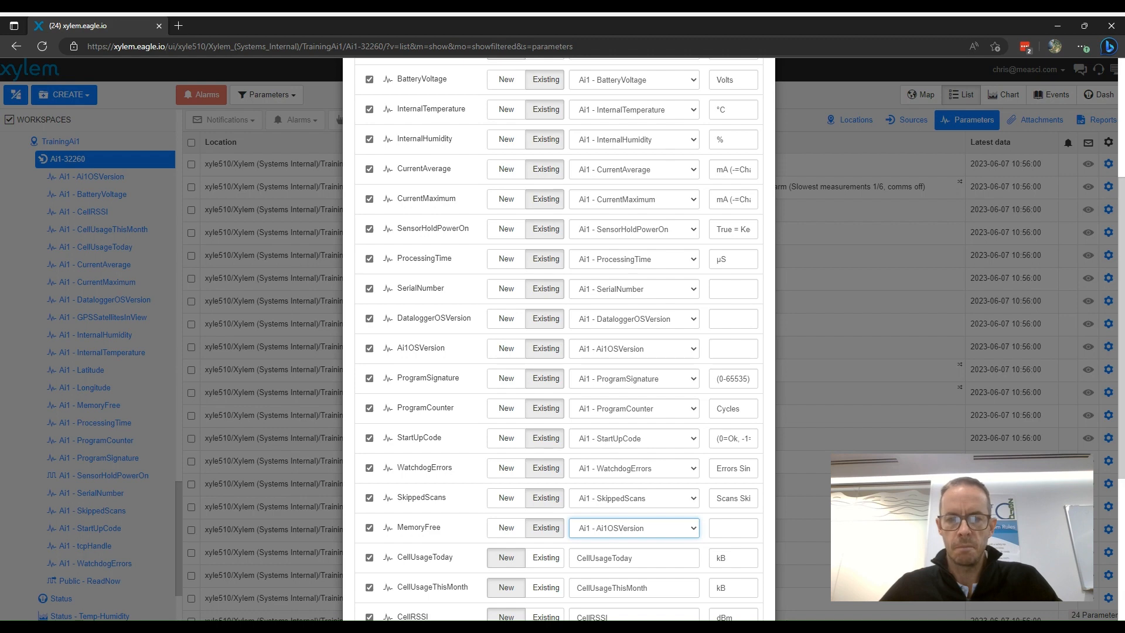
pyautogui.click(614, 429)
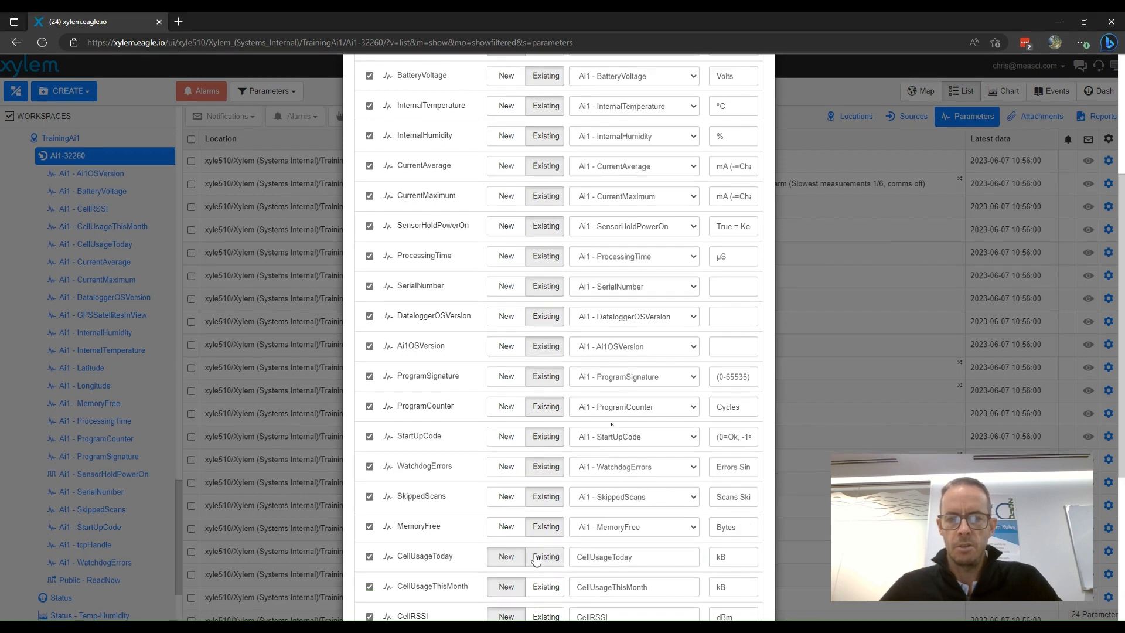
pyautogui.click(540, 561)
pyautogui.click(586, 560)
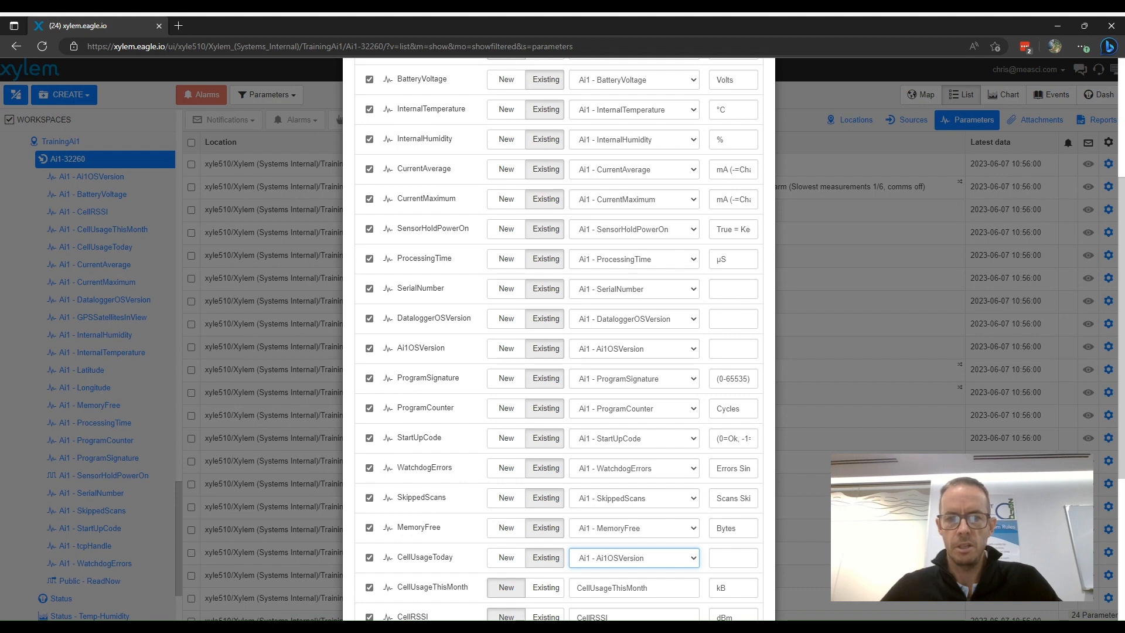
pyautogui.click(613, 487)
# Step: Assign CellUsageThisMonth and CellRSSI to the existing parameters Ai1 - CellUsageThisMonth and Ai1 - CellRSSI
pyautogui.scroll(-4, 617, 491)
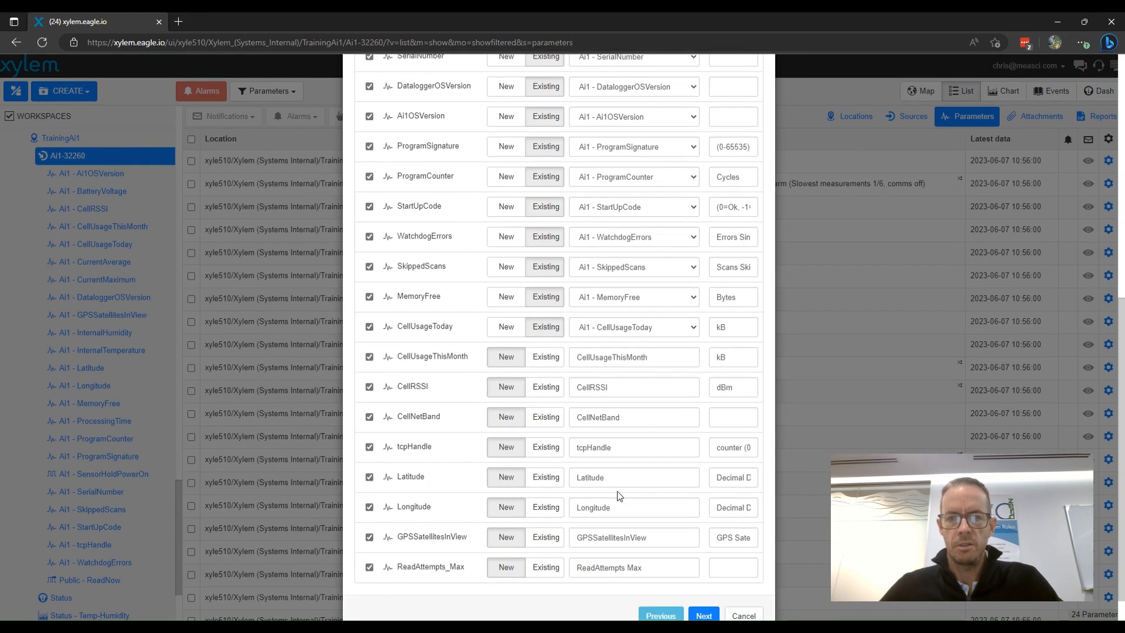
pyautogui.click(546, 356)
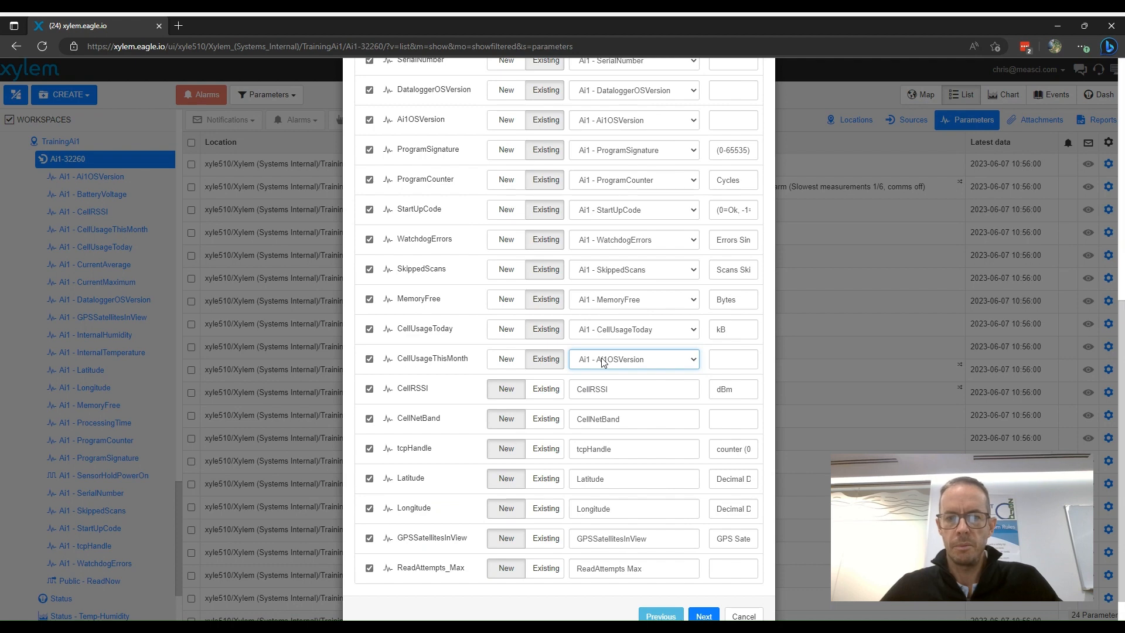
pyautogui.click(603, 361)
pyautogui.click(603, 399)
pyautogui.click(546, 388)
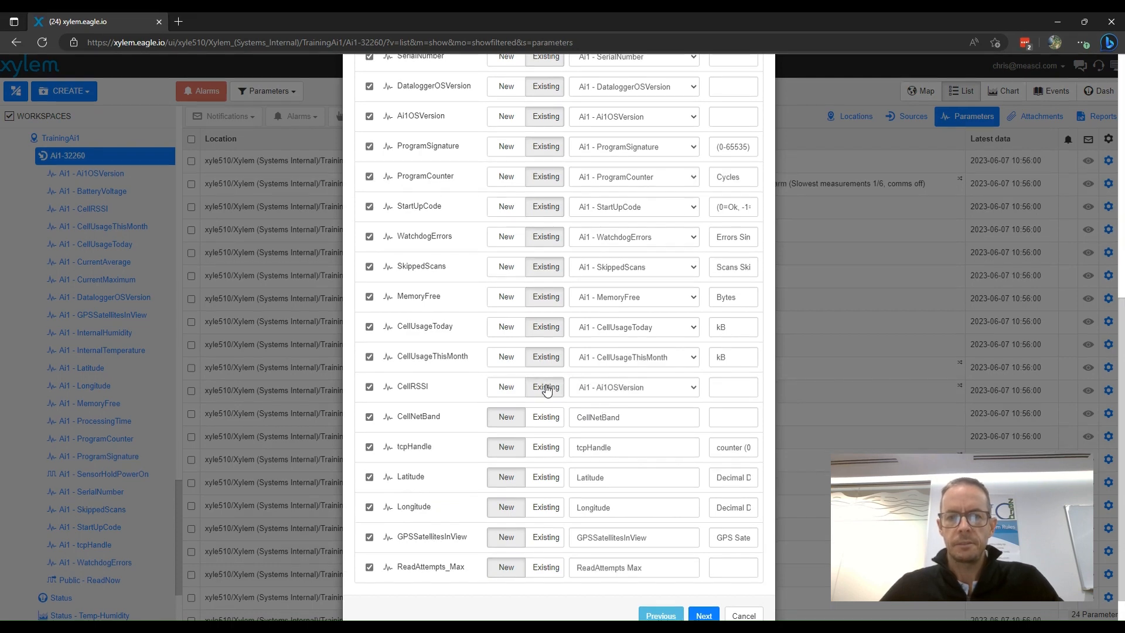
pyautogui.click(598, 389)
pyautogui.click(603, 410)
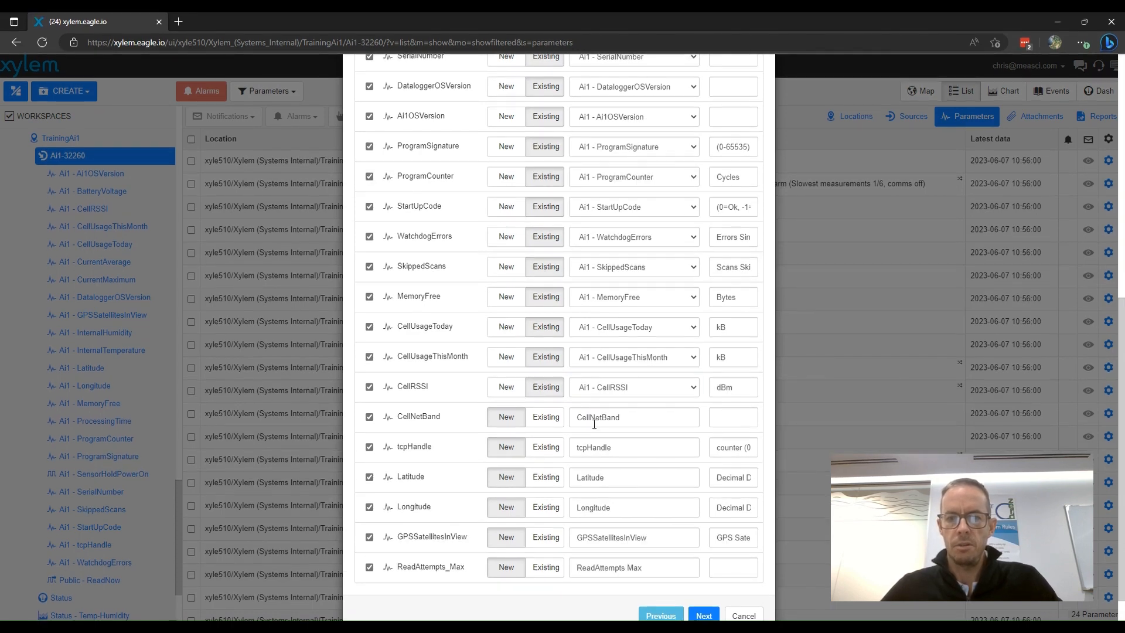
# Step: Exclude the CellNetBand series from the import and leave its parameter assignment as New
pyautogui.click(546, 420)
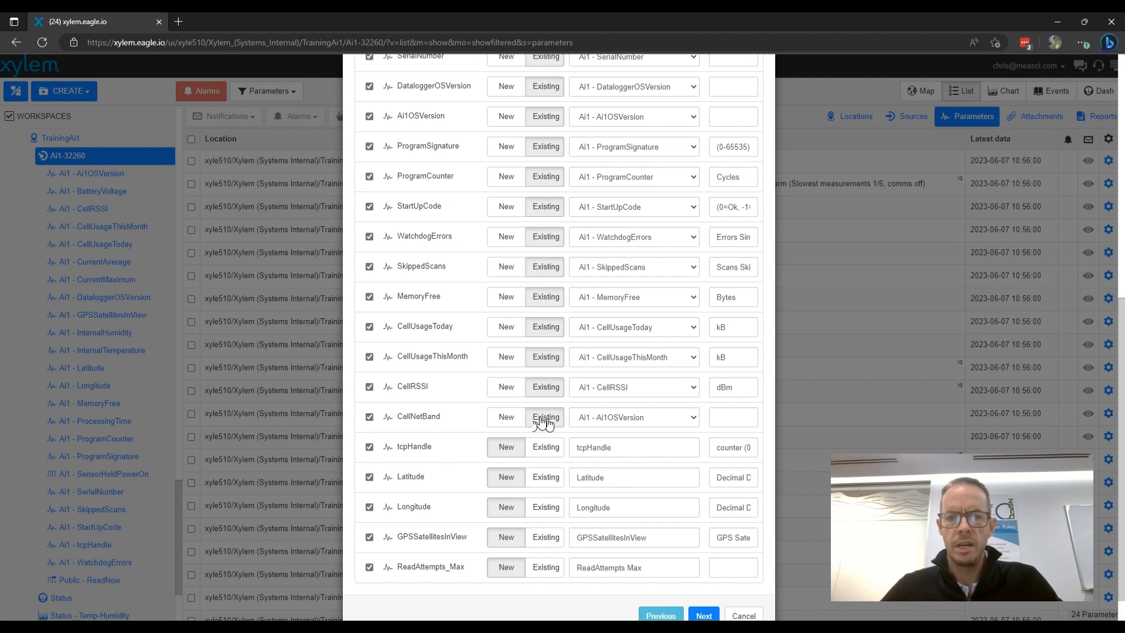
pyautogui.click(369, 418)
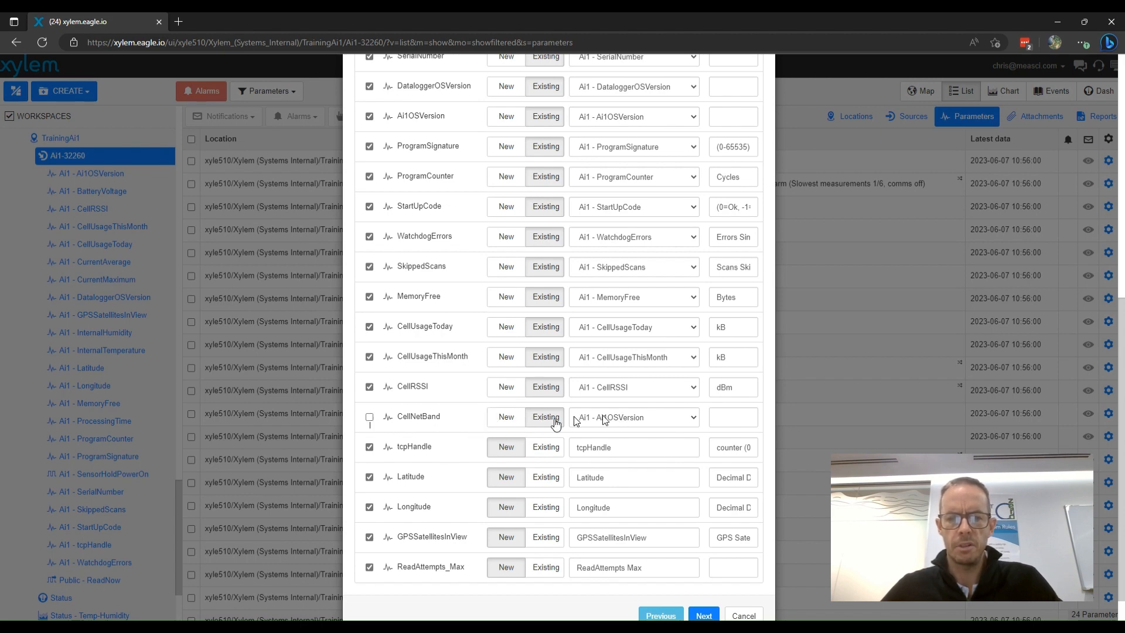
pyautogui.click(512, 421)
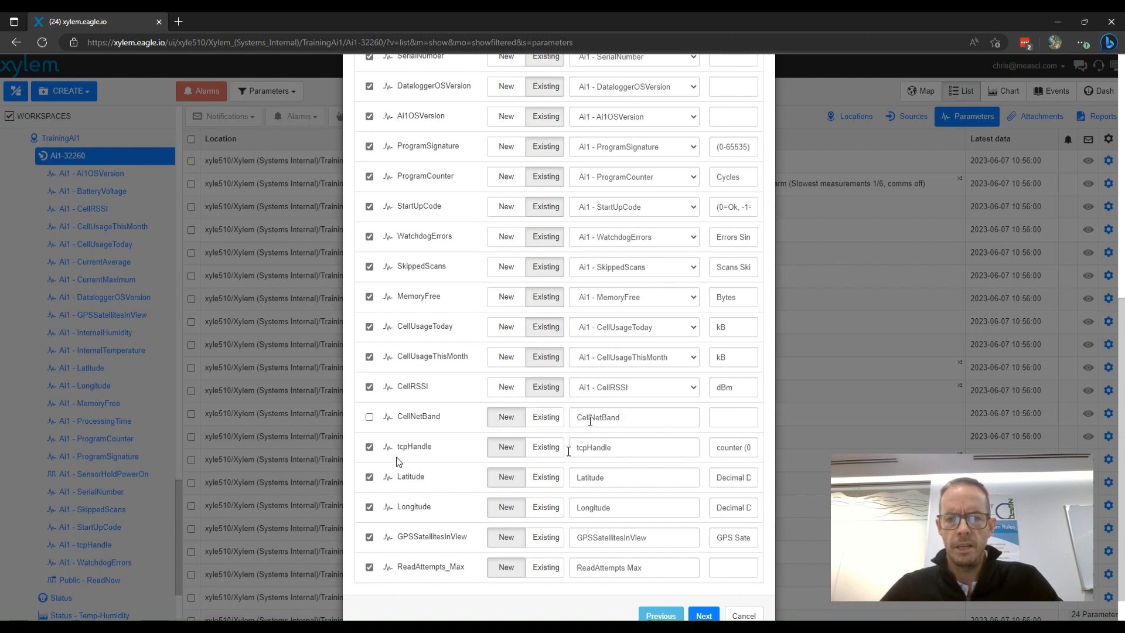
# Step: Assign tcpHandle, Latitude, Longitude and GPSSatellitesInView to the existing Ai1 parameters of the same names
pyautogui.click(545, 447)
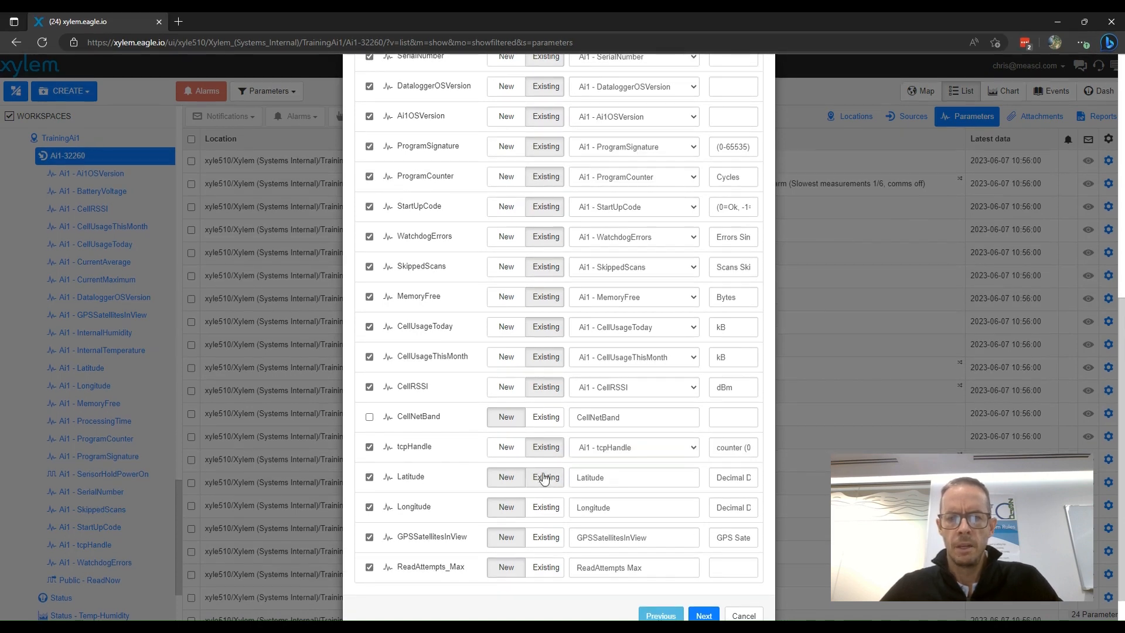
pyautogui.click(546, 478)
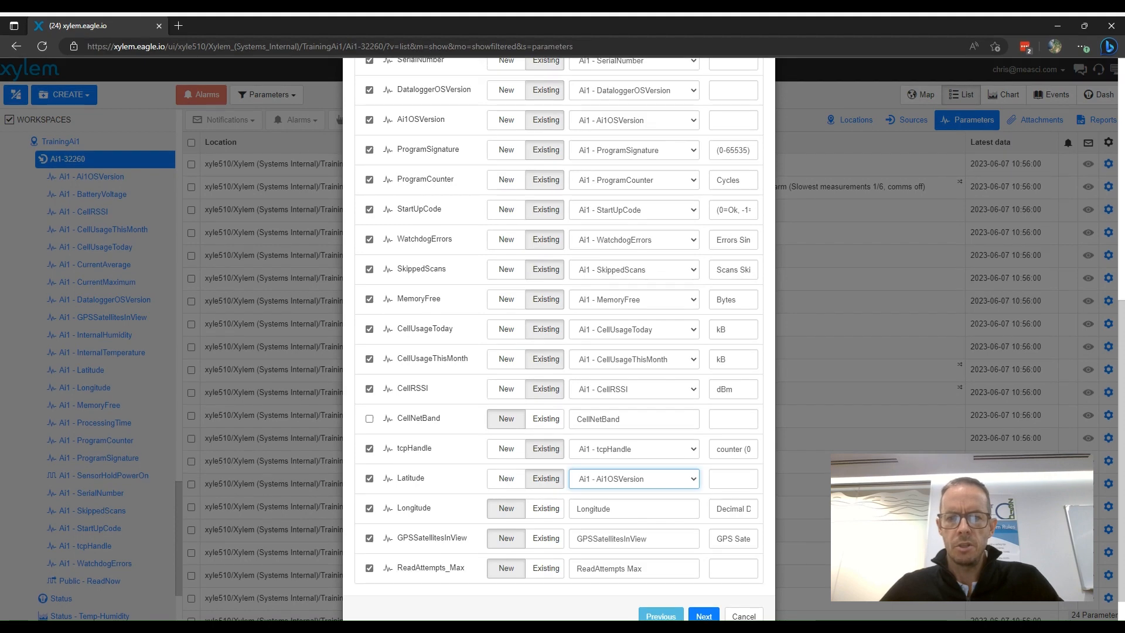
pyautogui.click(546, 508)
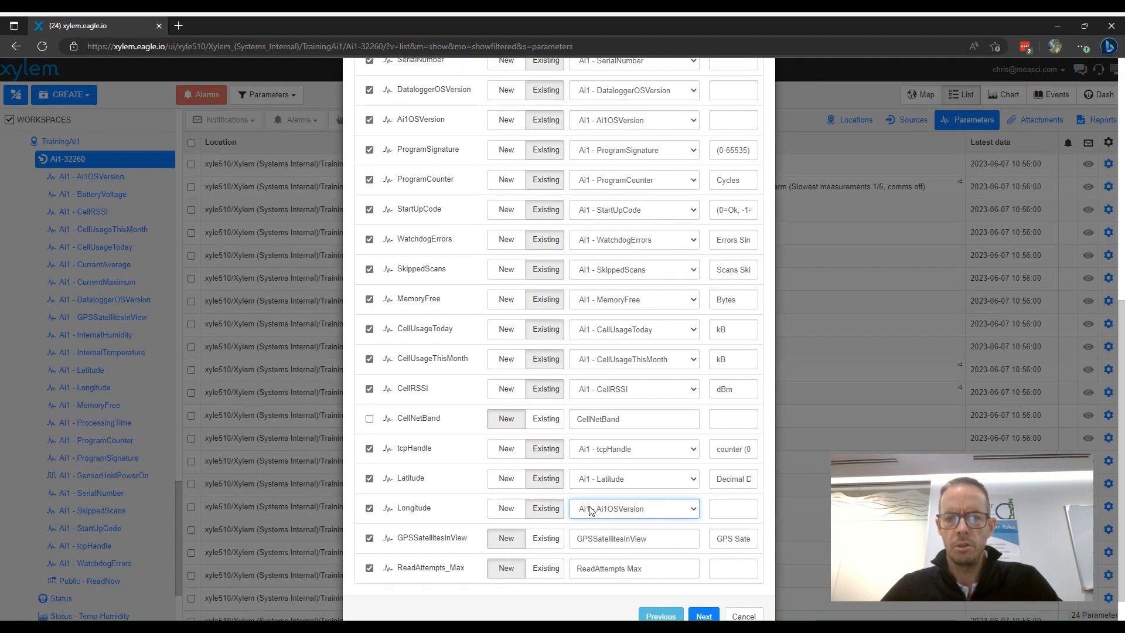
pyautogui.click(545, 537)
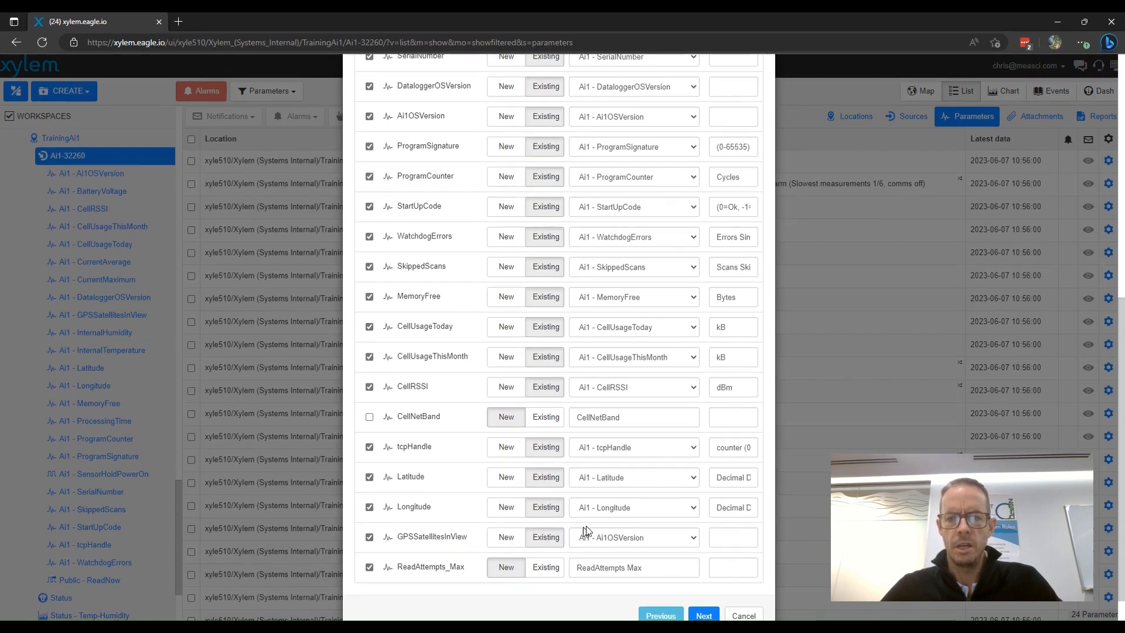
pyautogui.click(593, 534)
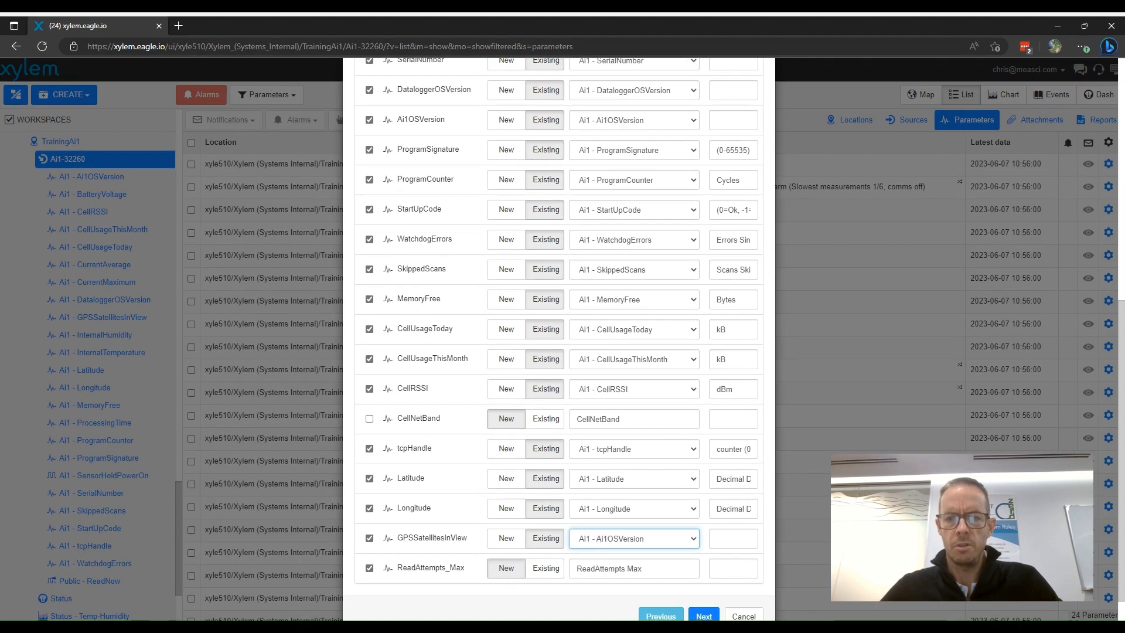
pyautogui.click(619, 412)
# Step: Exclude the ReadAttempts_Max series from the import and complete the Historic Import Wizard to upload the file
pyautogui.click(546, 573)
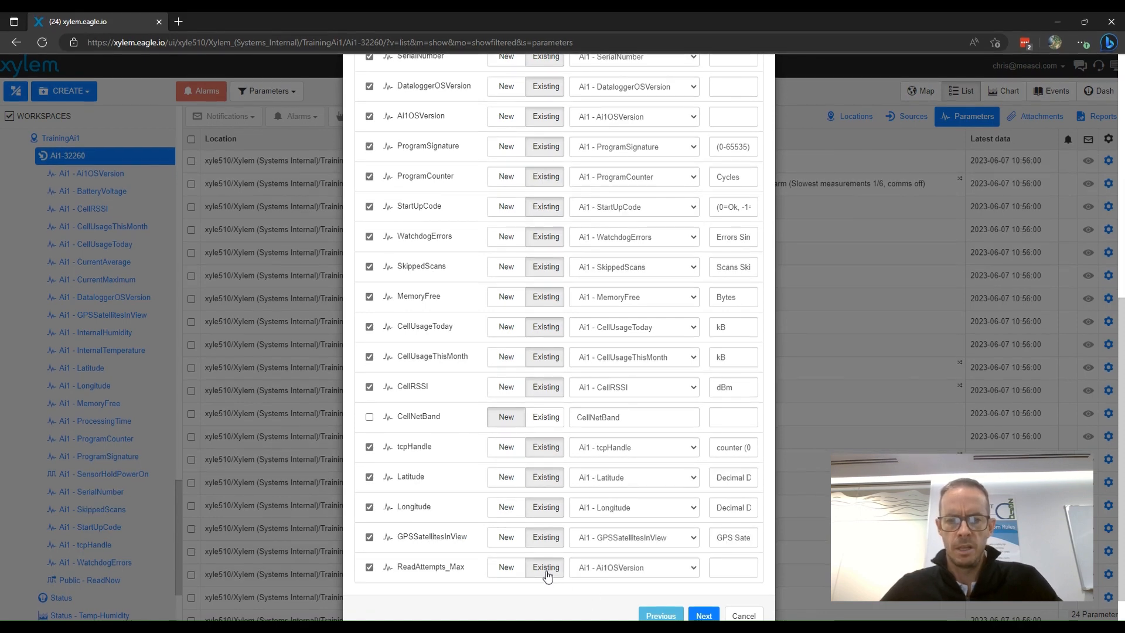
pyautogui.click(369, 568)
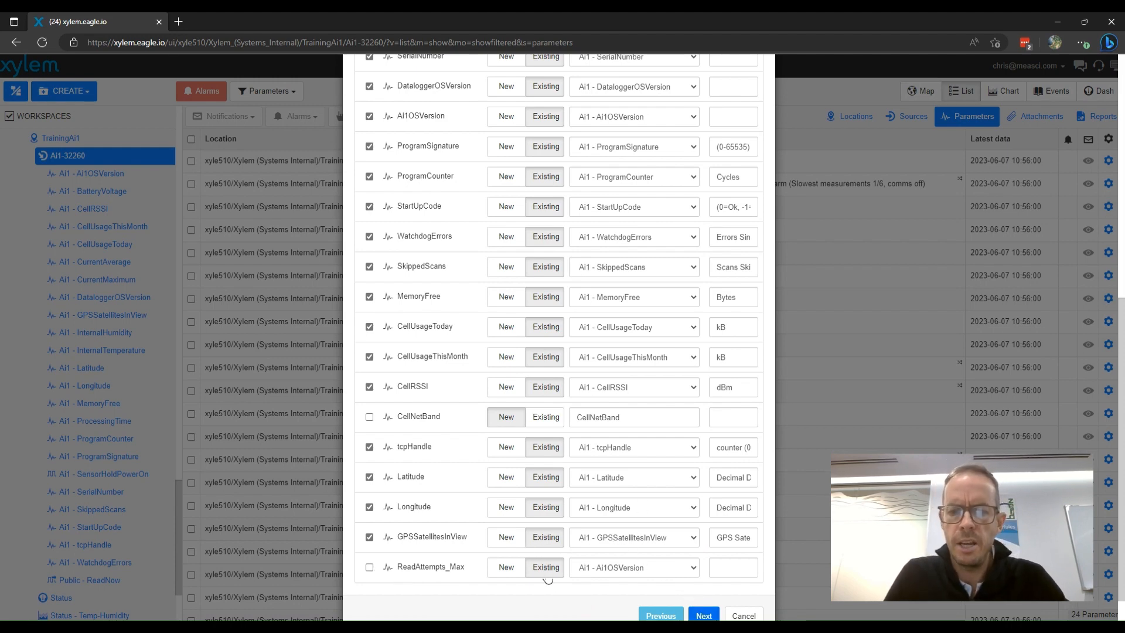
pyautogui.click(704, 616)
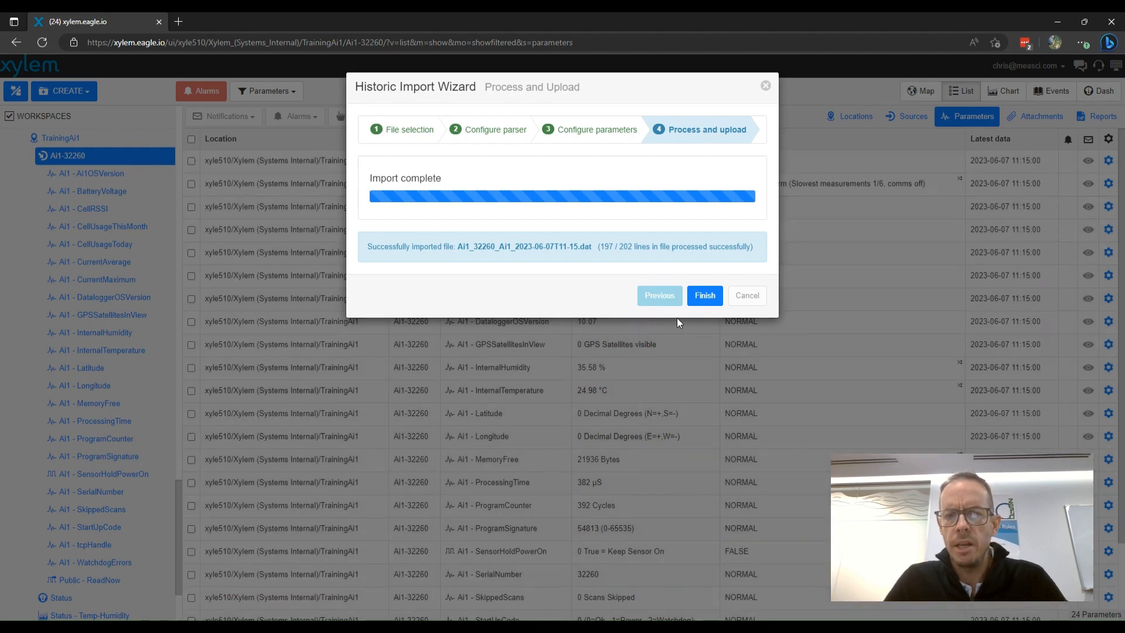
pyautogui.click(701, 295)
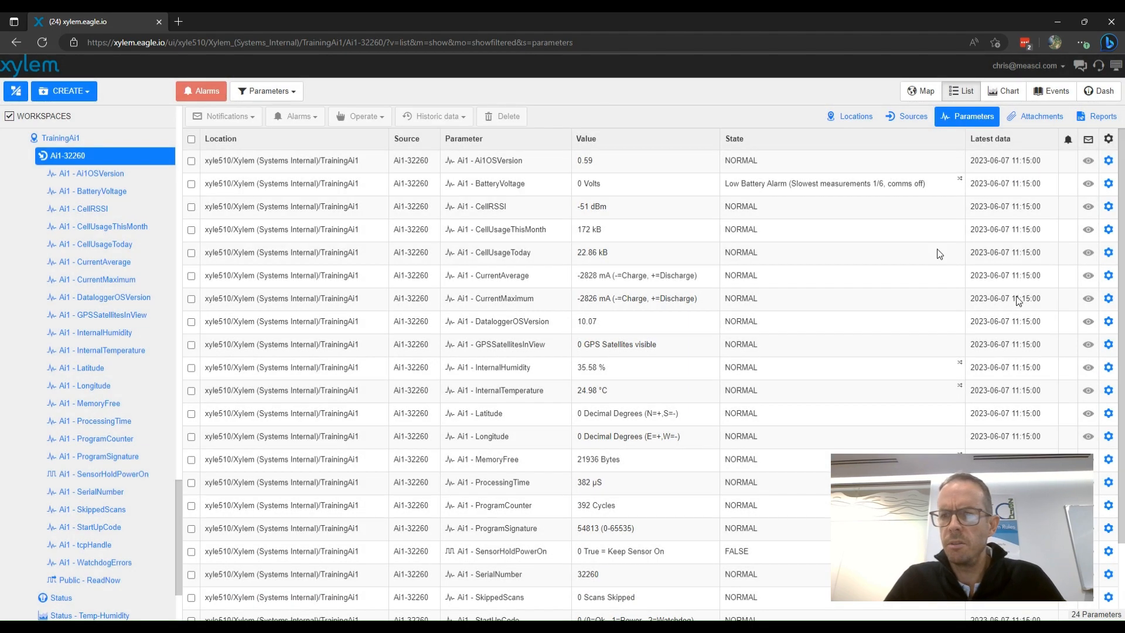